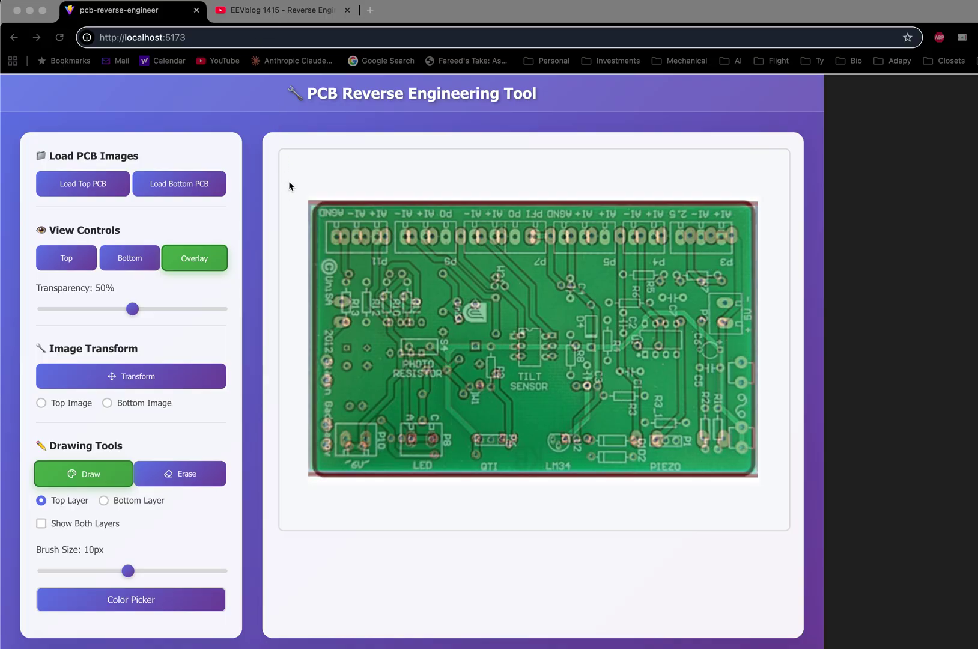
# Reload the app page to clear the previously loaded PCB board images
pyautogui.click(223, 40)
pyautogui.press('Return')
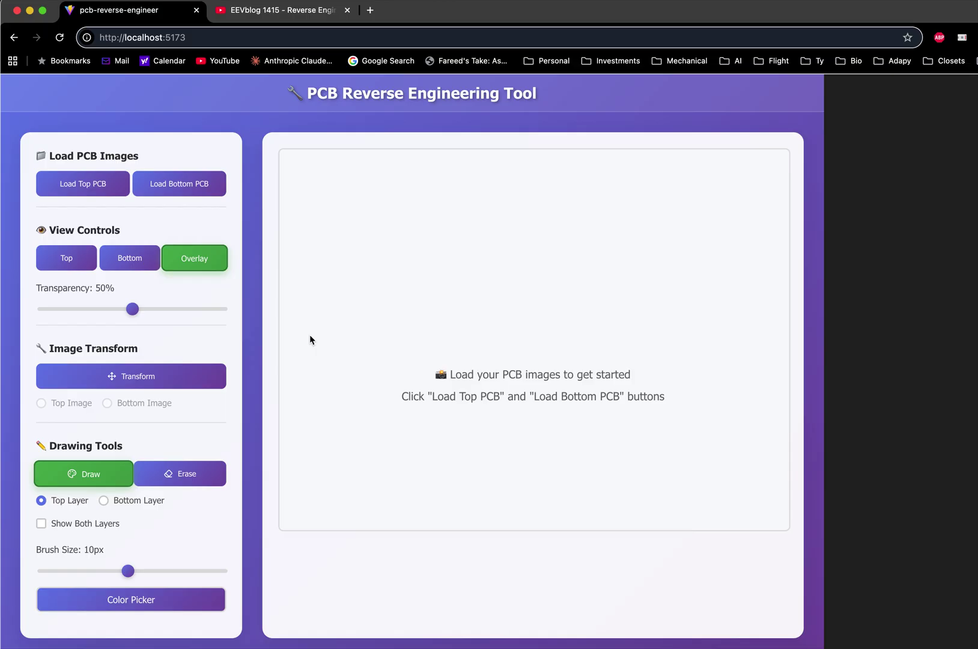
# Load PCB_Top.jpg as the top board image
pyautogui.click(83, 185)
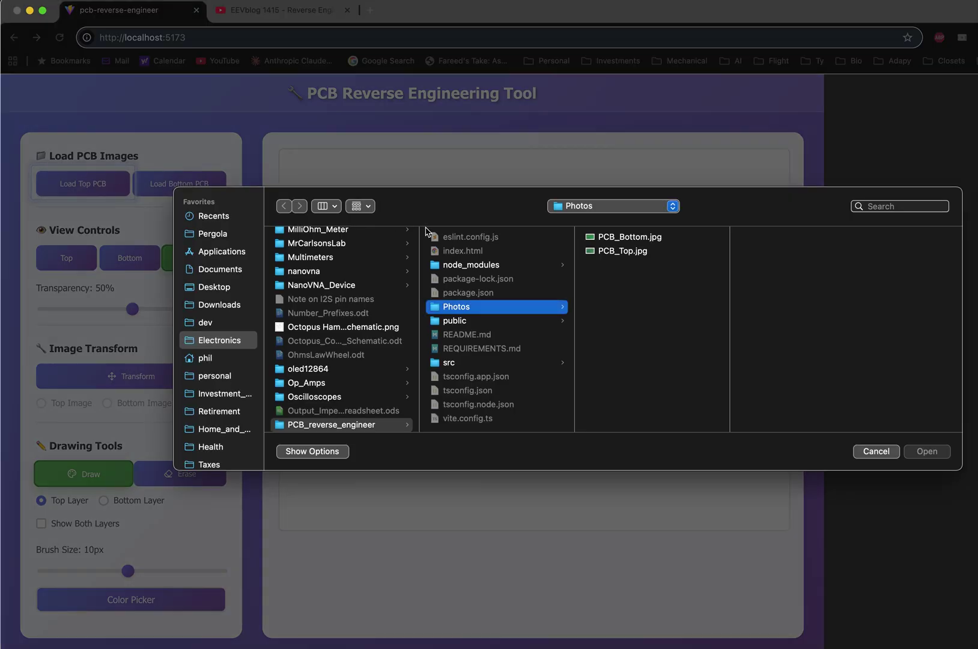
pyautogui.click(623, 251)
pyautogui.click(927, 451)
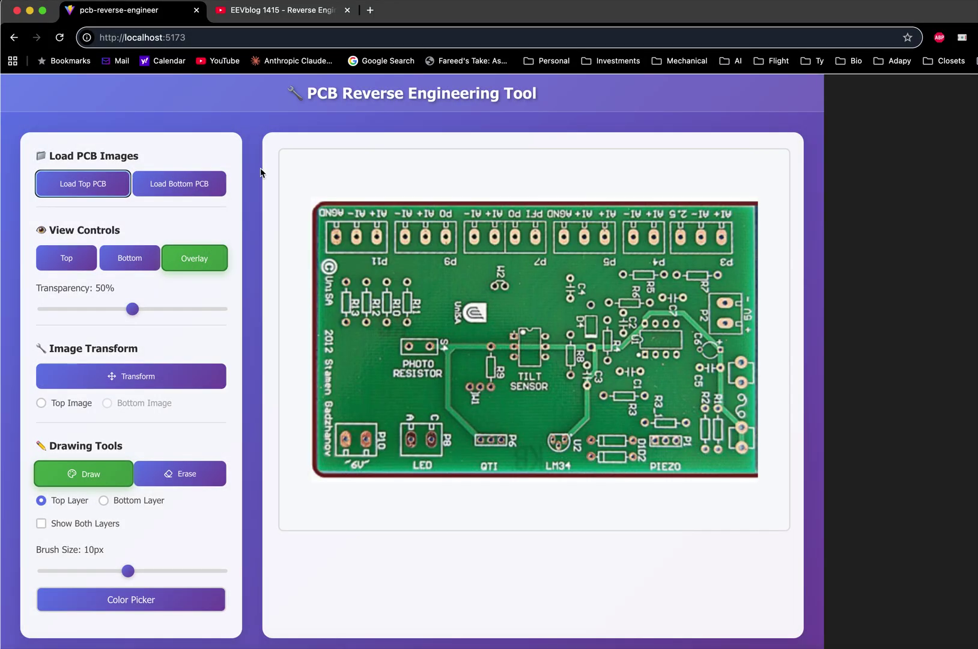
# Load PCB_Bottom.jpg as the bottom board image
pyautogui.click(169, 185)
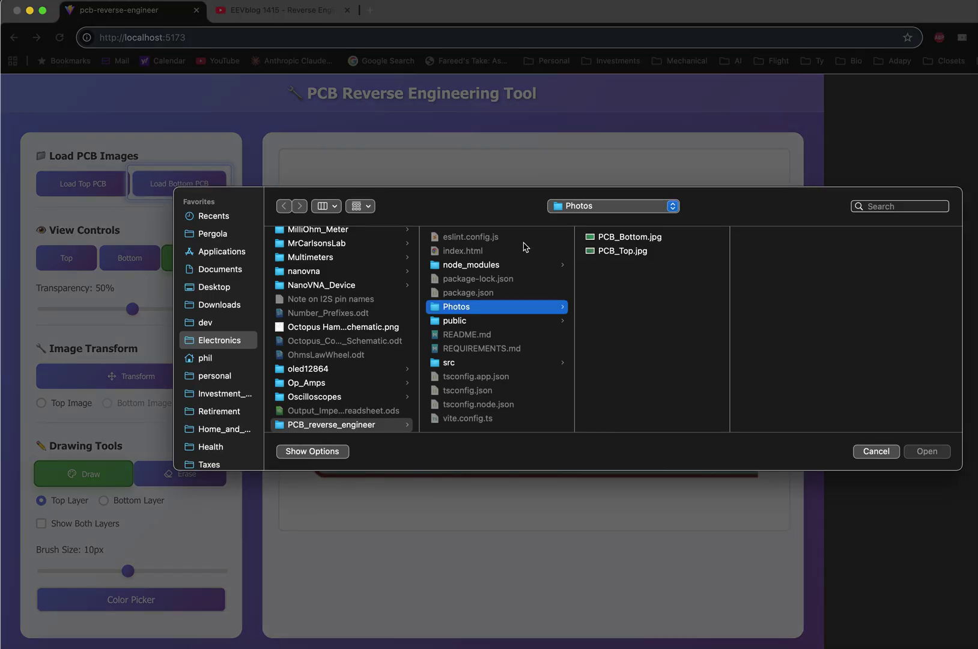
pyautogui.click(640, 239)
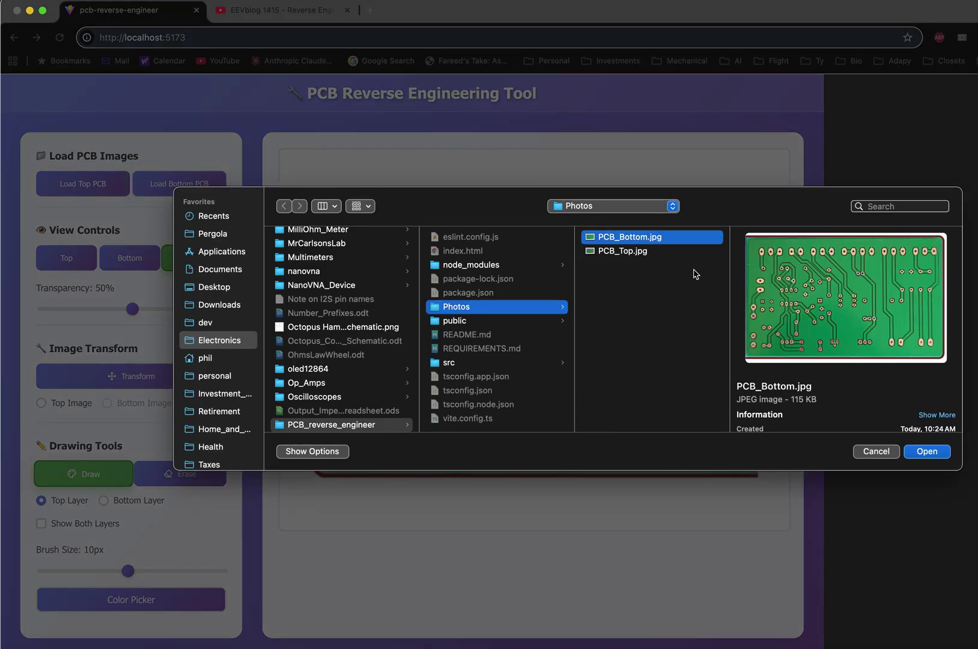
pyautogui.click(930, 454)
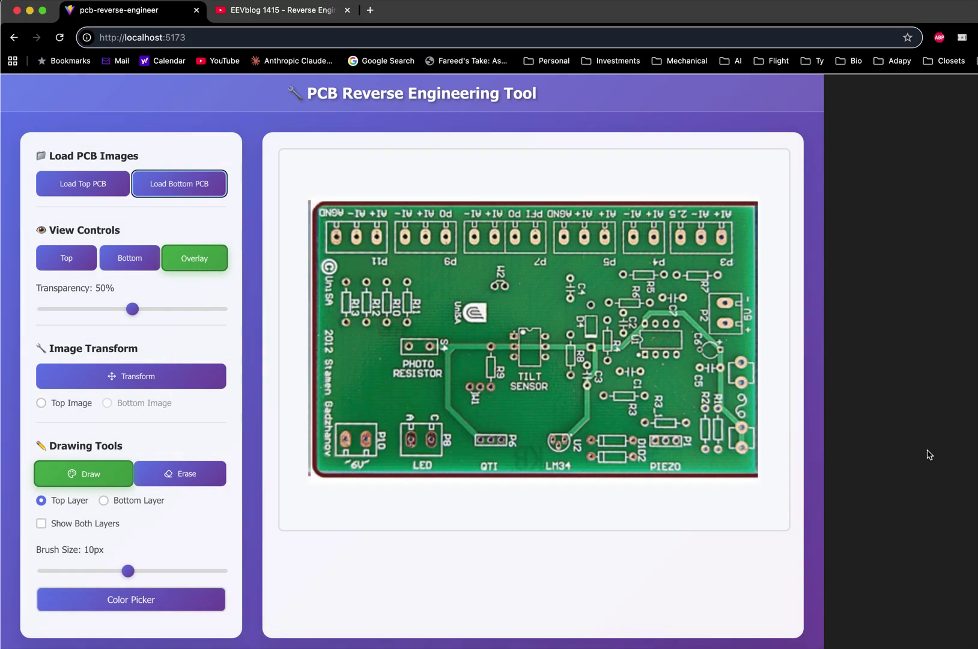
# Compare the Top-only and Bottom-only views, then return to the Overlay view
pyautogui.click(194, 259)
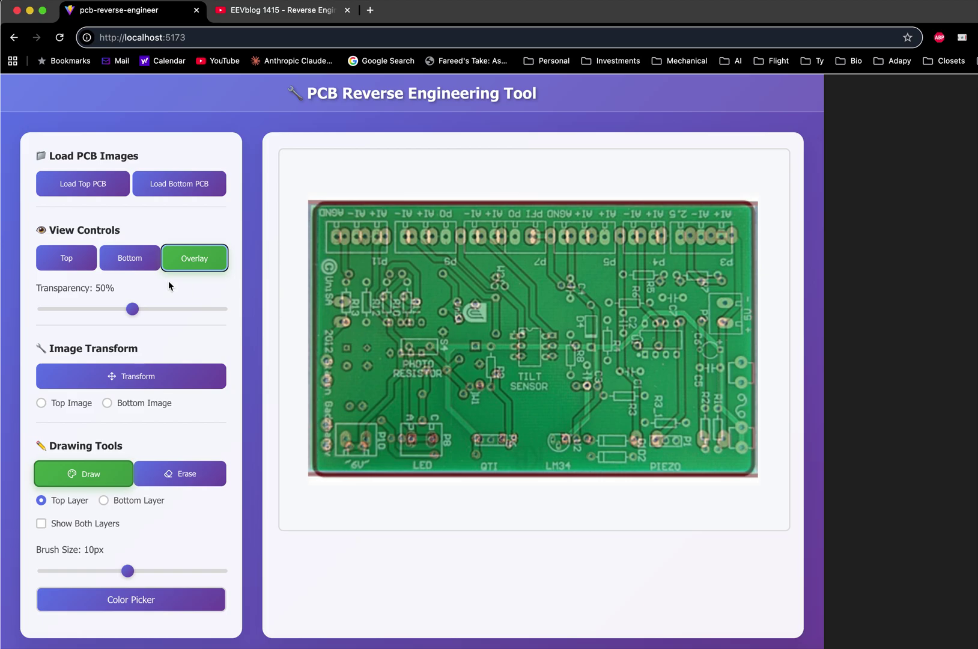
pyautogui.click(63, 258)
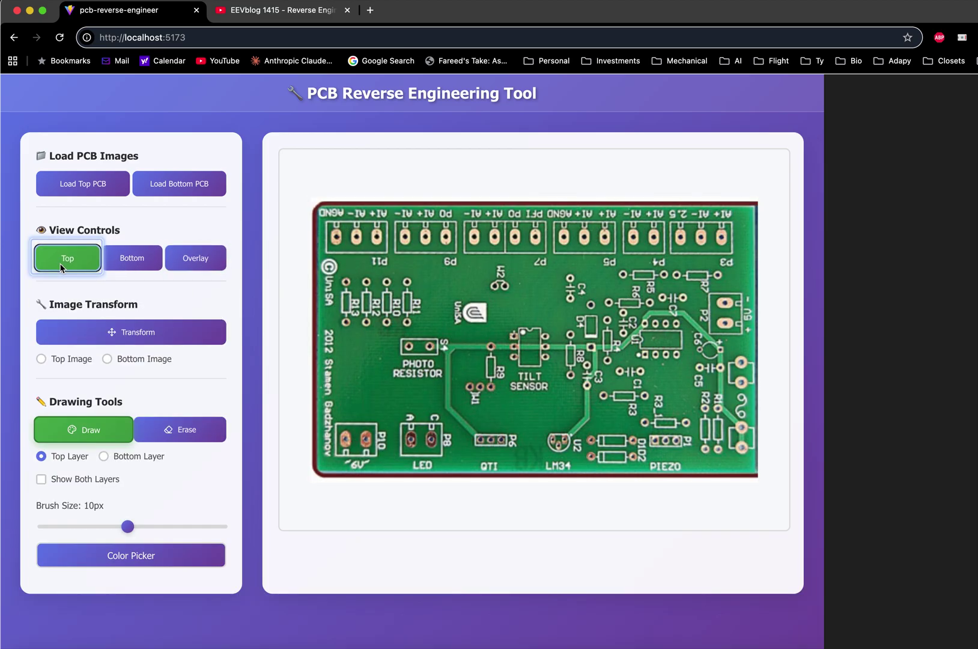
pyautogui.click(135, 257)
pyautogui.click(201, 265)
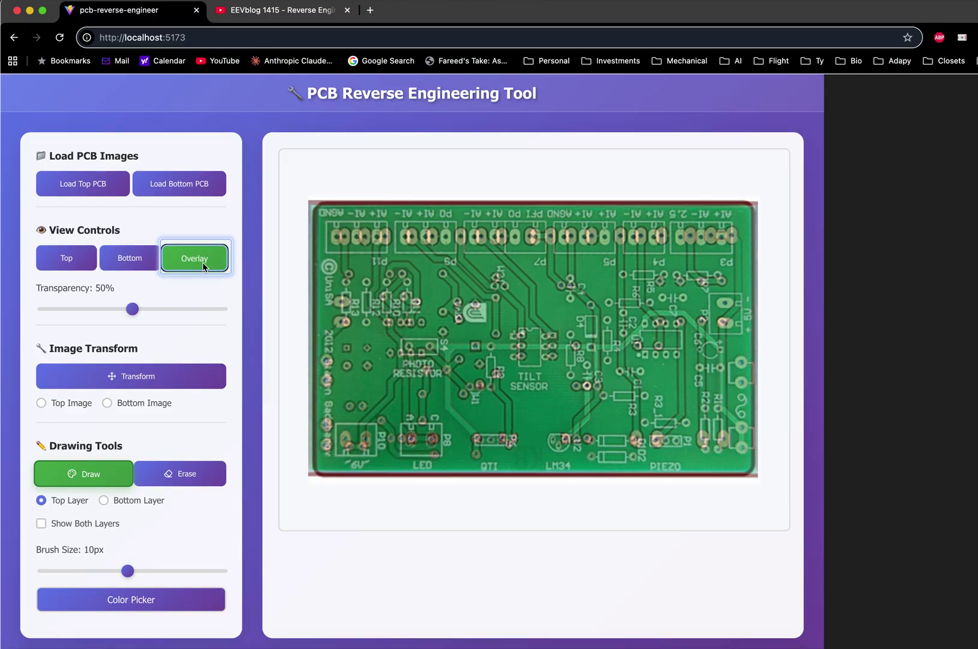
# Try overlay transparency values of 83%, 18%, 40%, 67% and 91%
pyautogui.click(191, 309)
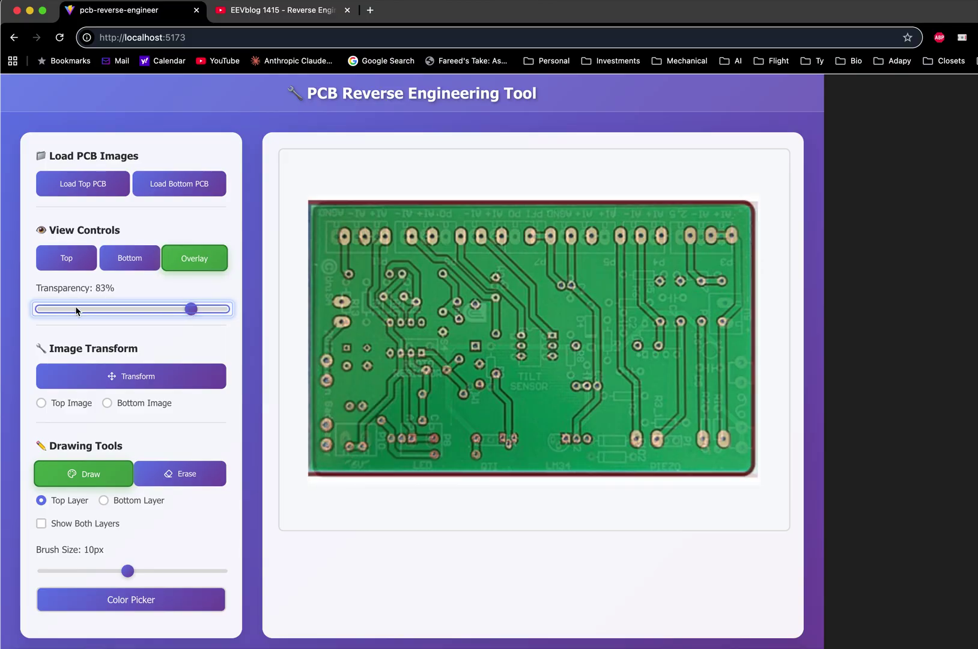
pyautogui.click(77, 311)
pyautogui.click(118, 309)
pyautogui.click(162, 309)
pyautogui.click(205, 310)
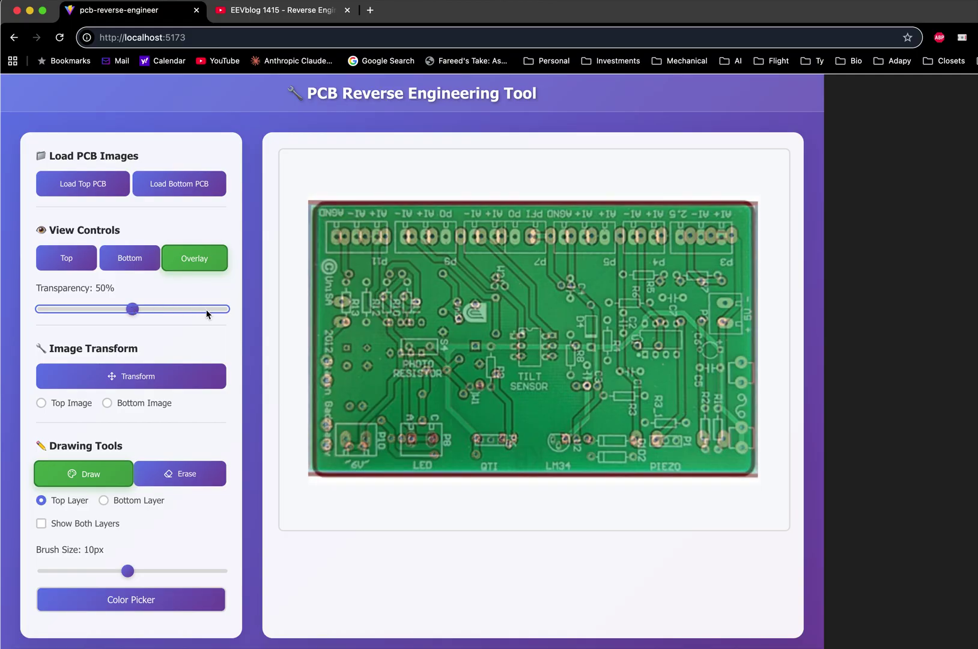
# Horizontally flip the bottom image under Transform and nudge it left and down
pyautogui.click(144, 378)
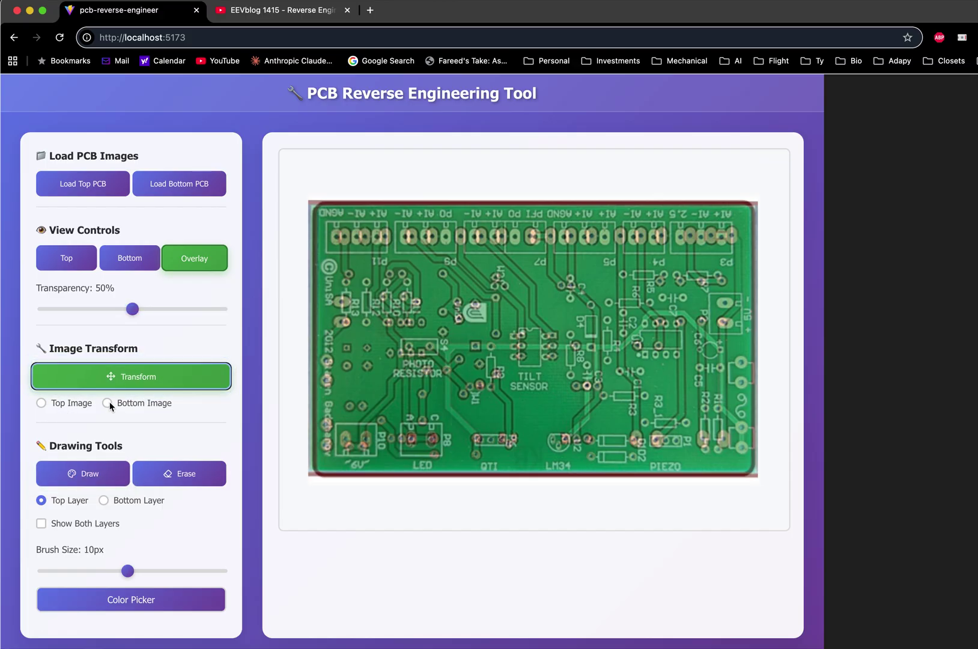
pyautogui.click(109, 403)
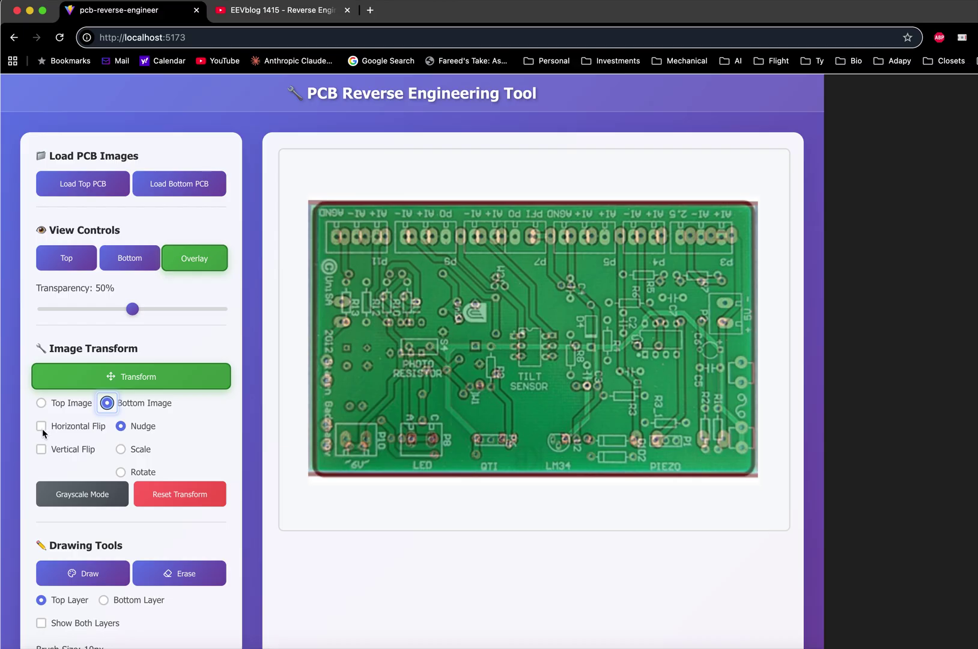
pyautogui.click(40, 426)
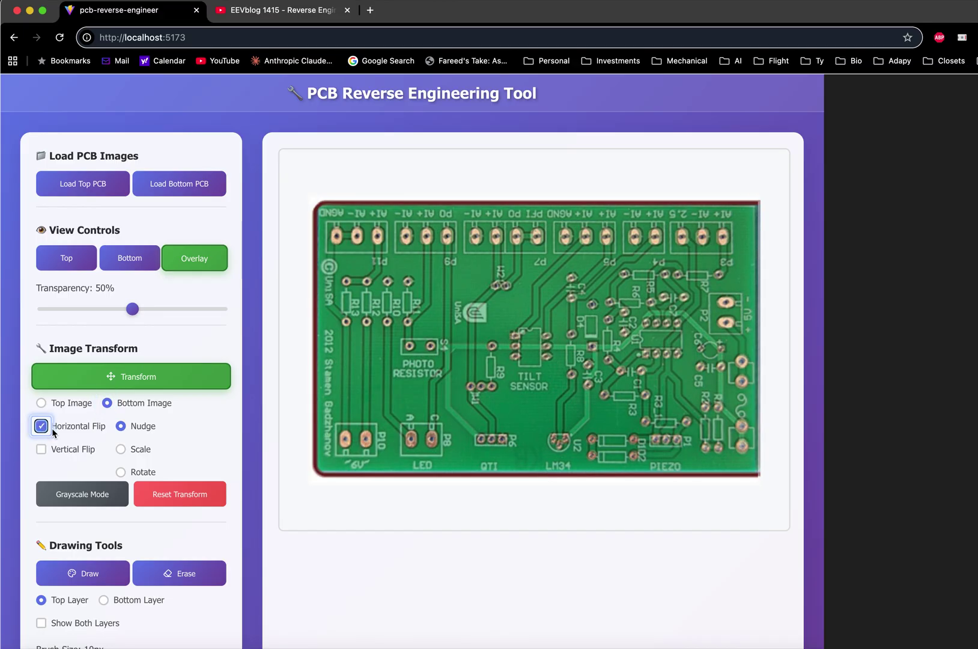
pyautogui.click(121, 427)
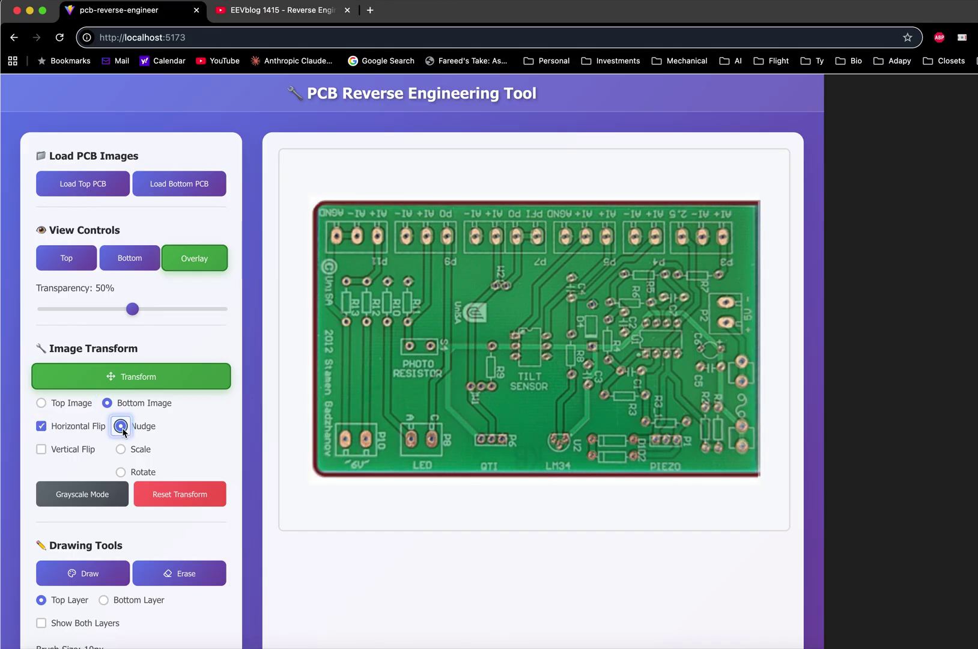
pyautogui.press('Left')
pyautogui.press('Left')
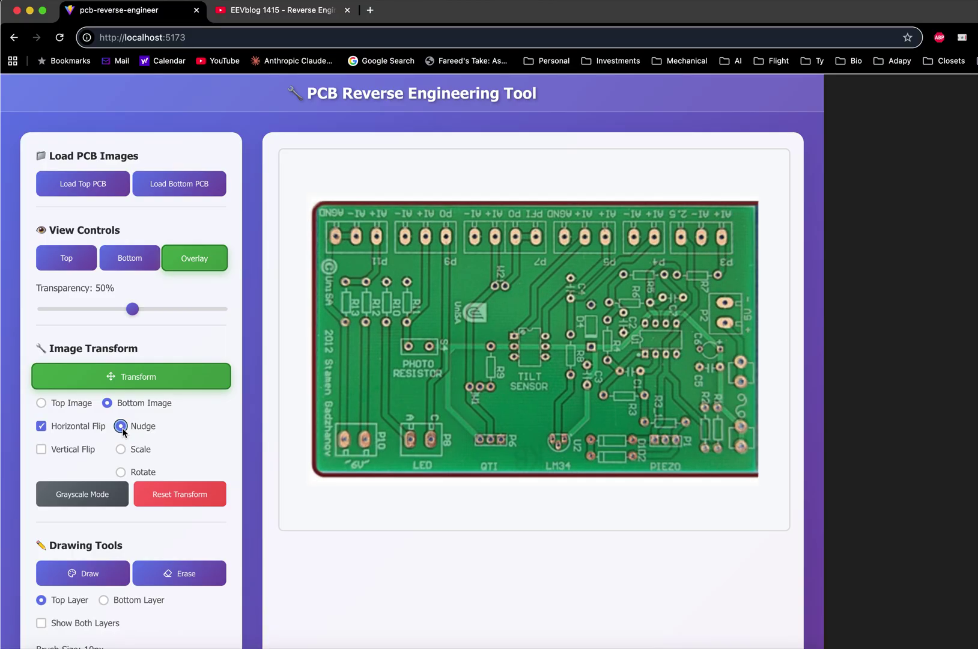
pyautogui.press('Down')
pyautogui.press('Down')
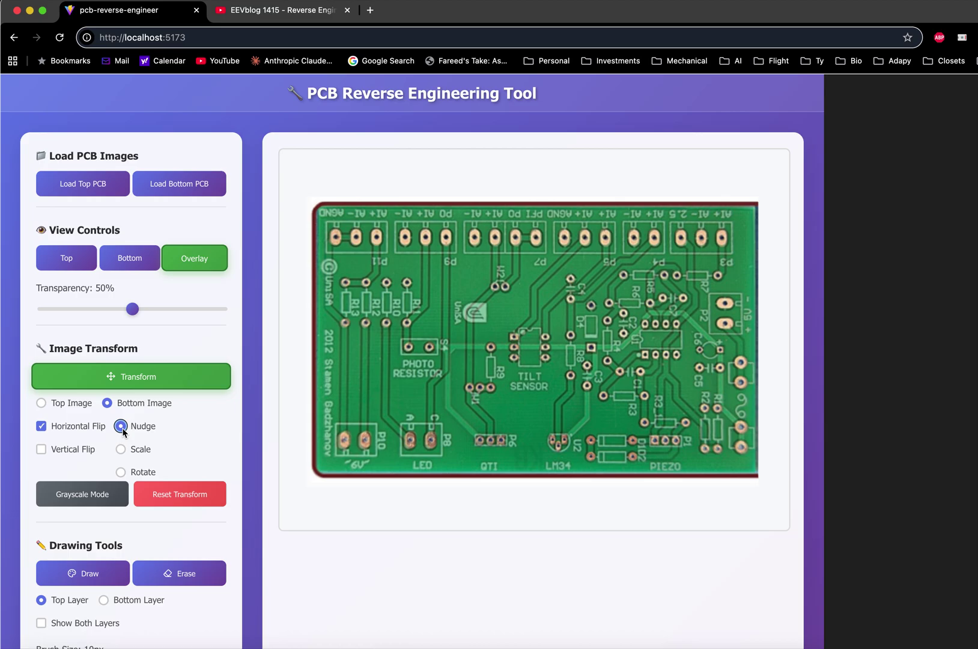
# In Scale mode, enlarge and shrink the bottom image slightly to test the fit
pyautogui.click(121, 449)
pyautogui.press('Up')
pyautogui.press('Down')
pyautogui.press('Up')
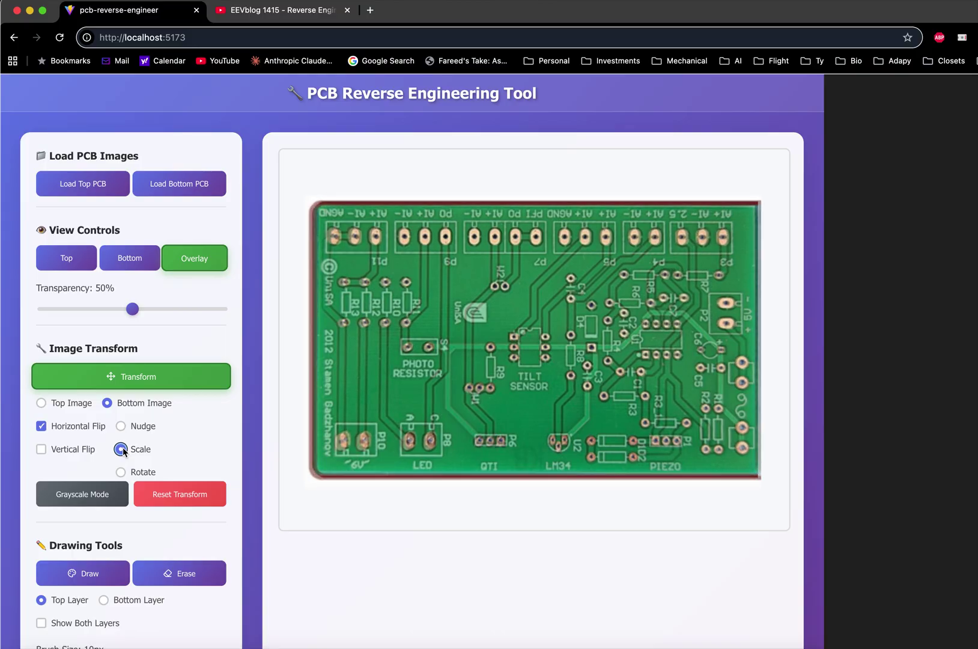
pyautogui.press('Down')
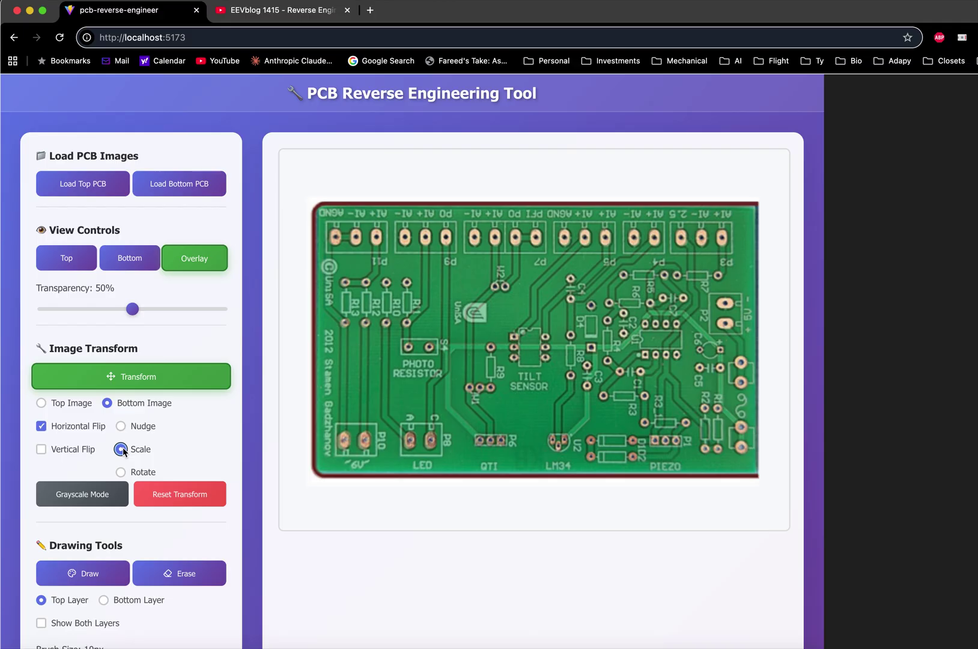
# In Rotate mode, rotate the bottom image back and forth to level it
pyautogui.click(120, 473)
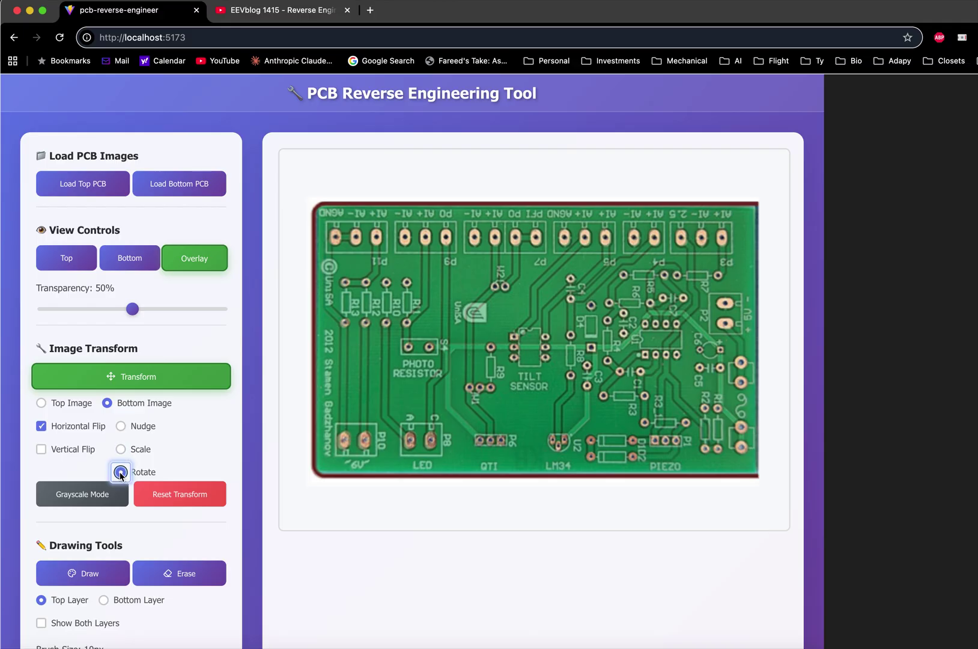
pyautogui.press('Right')
pyautogui.press('Right')
pyautogui.press('Right')
pyautogui.press('Right')
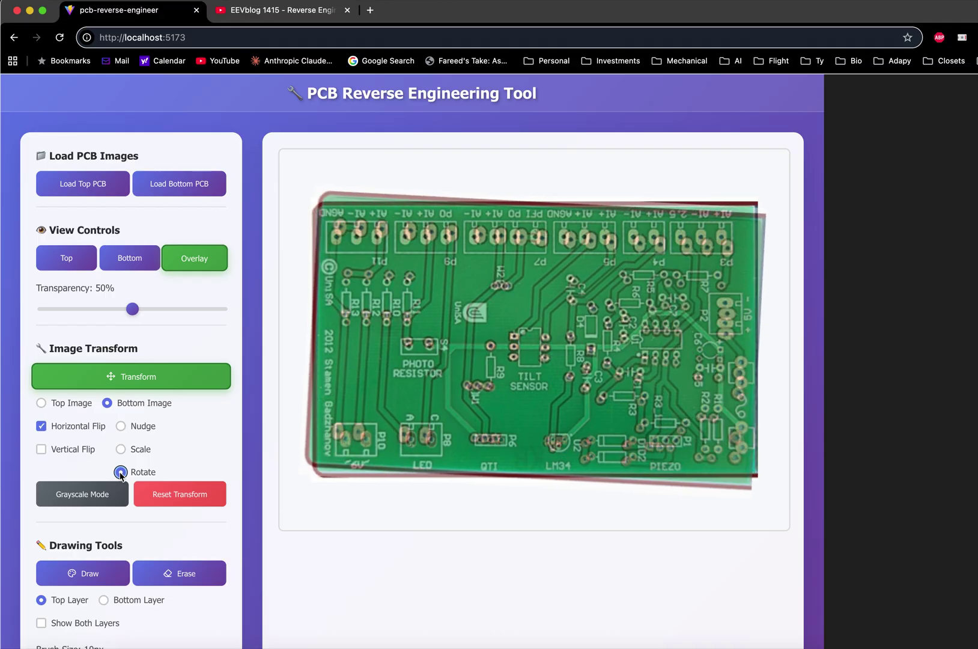
pyautogui.press('Left')
pyautogui.press('Left')
pyautogui.press('Left')
pyautogui.press('Left')
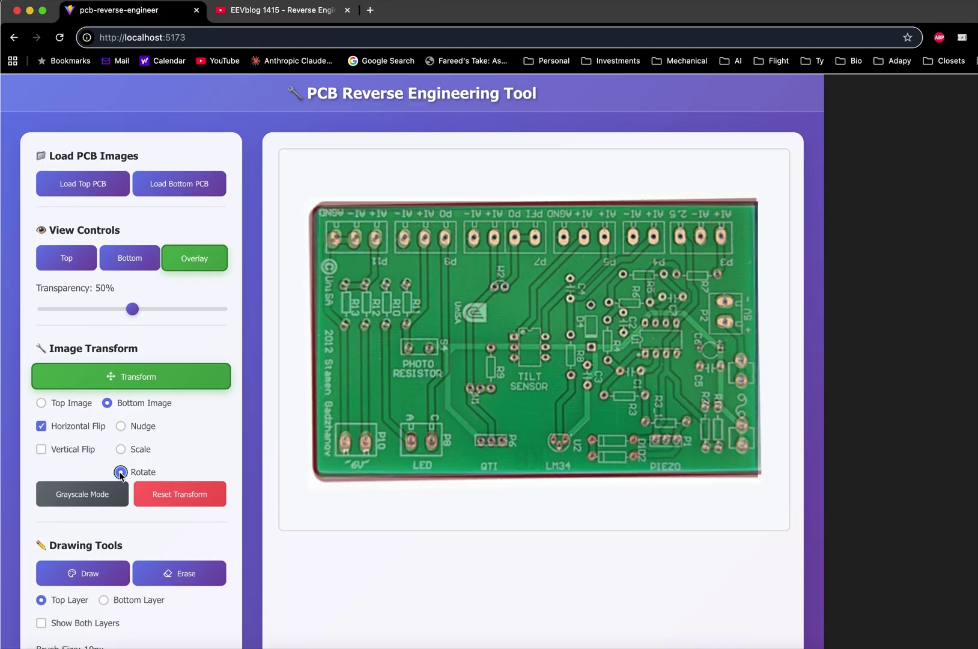
pyautogui.press('Right')
pyautogui.press('Right')
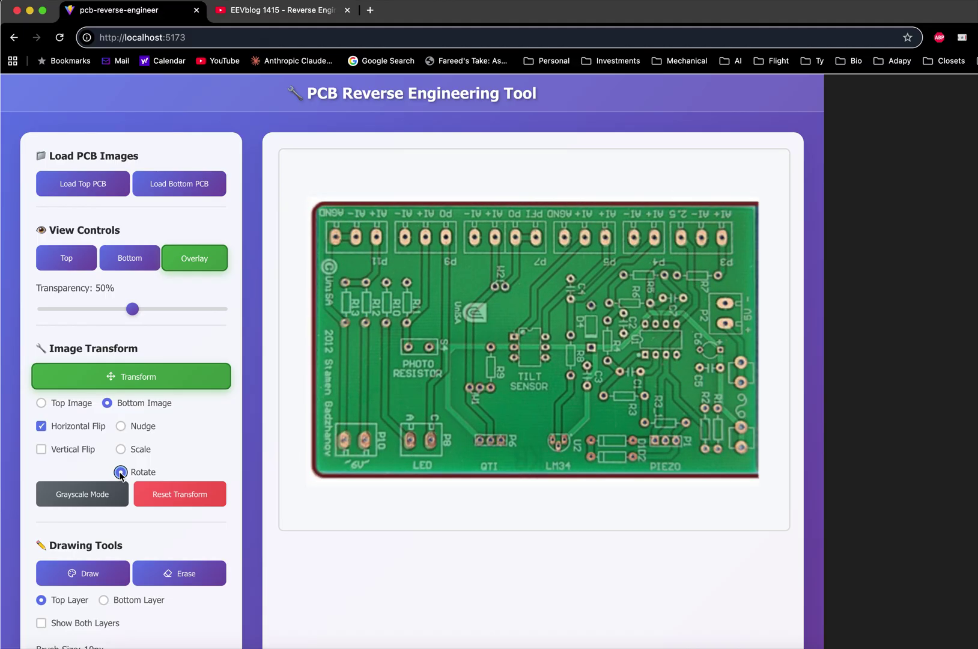
pyautogui.press('Right')
pyautogui.press('Right')
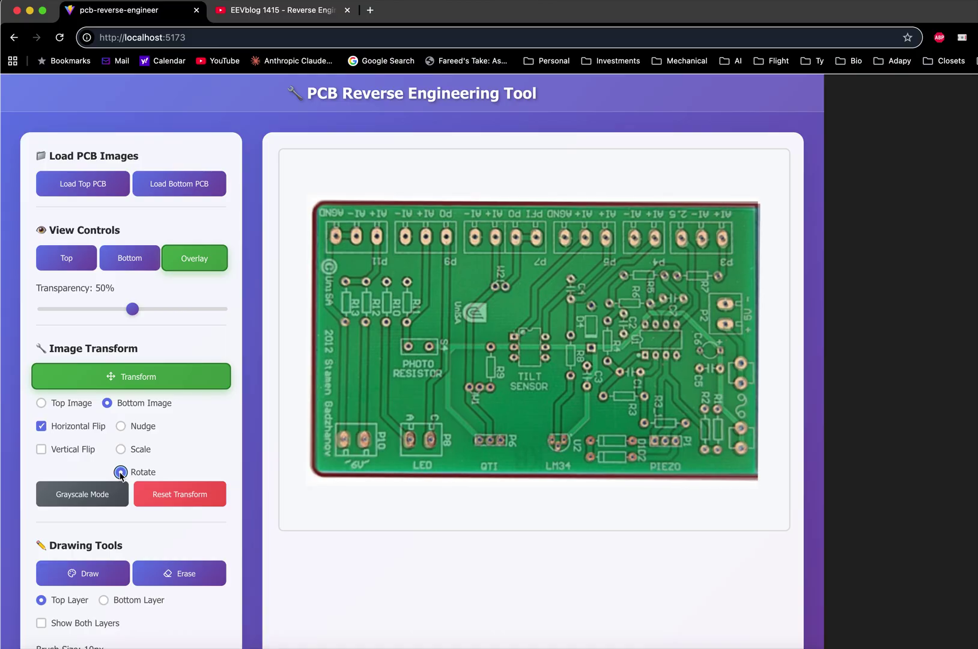
pyautogui.press('Right')
pyautogui.press('Right')
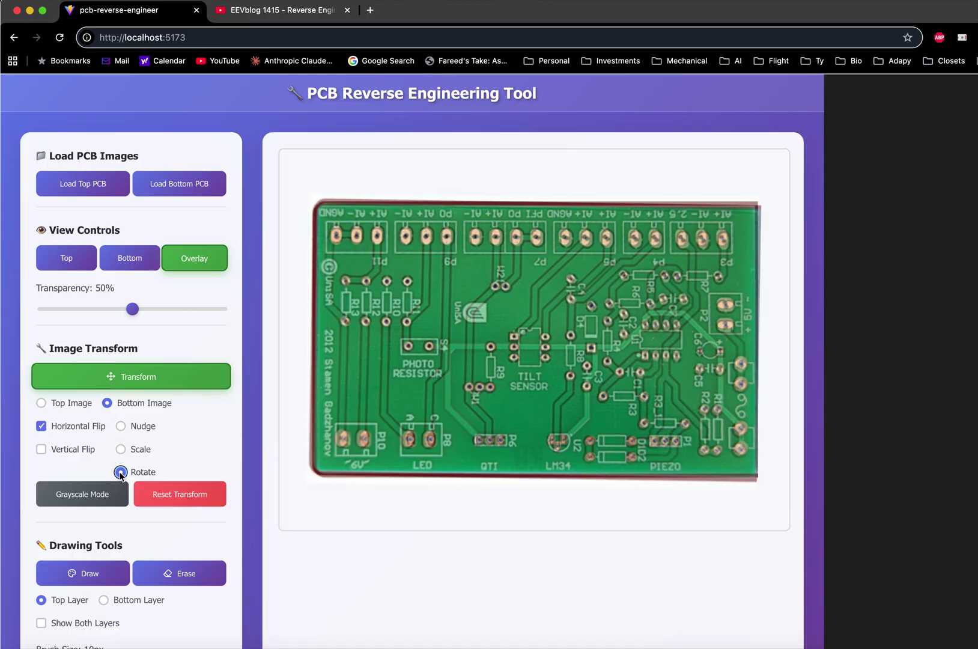
pyautogui.press('Left')
pyautogui.press('Left')
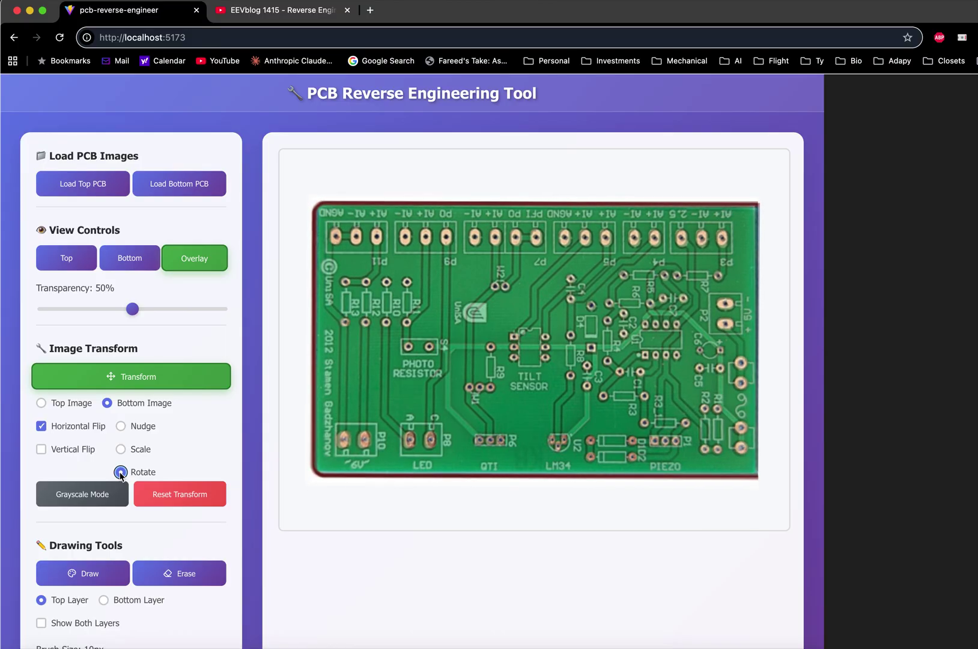
# Reset the transform, flip the bottom image horizontally again, and nudge it left and down
pyautogui.click(184, 501)
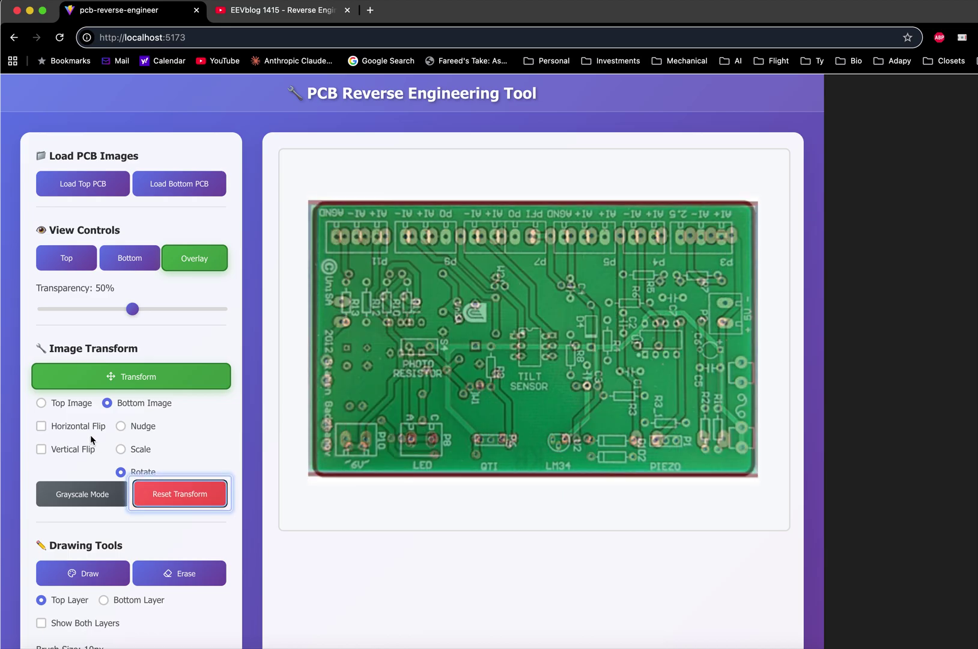
pyautogui.click(41, 426)
pyautogui.click(120, 427)
pyautogui.click(404, 378)
pyautogui.press('Left')
pyautogui.press('Left')
pyautogui.press('Left')
pyautogui.press('Down')
pyautogui.press('Down')
pyautogui.press('Down')
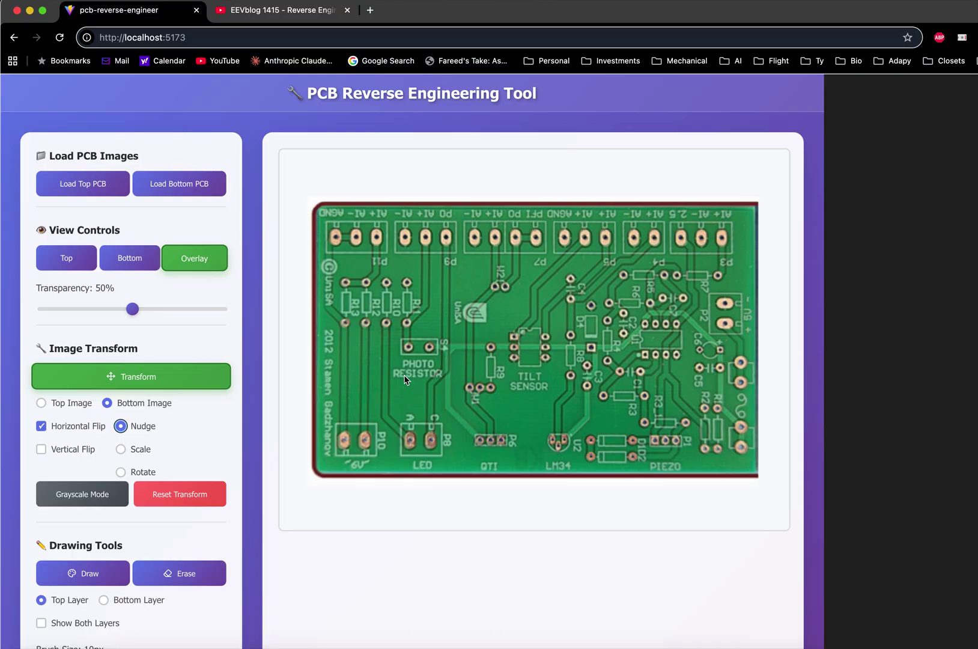
# Switch the board images to grayscale and set the overlay transparency back to 50%
pyautogui.click(83, 502)
pyautogui.click(132, 328)
pyautogui.click(186, 308)
pyautogui.click(75, 309)
pyautogui.click(186, 307)
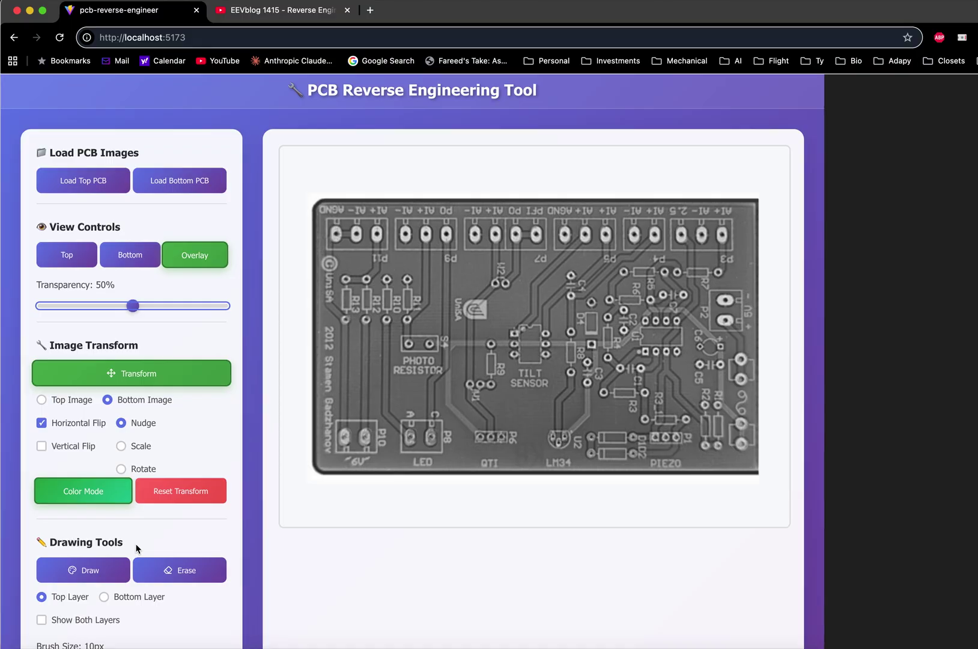
# Make the bottom layer the drawing target under Drawing Tools
pyautogui.scroll(-3, 135, 550)
pyautogui.click(40, 504)
pyautogui.click(103, 502)
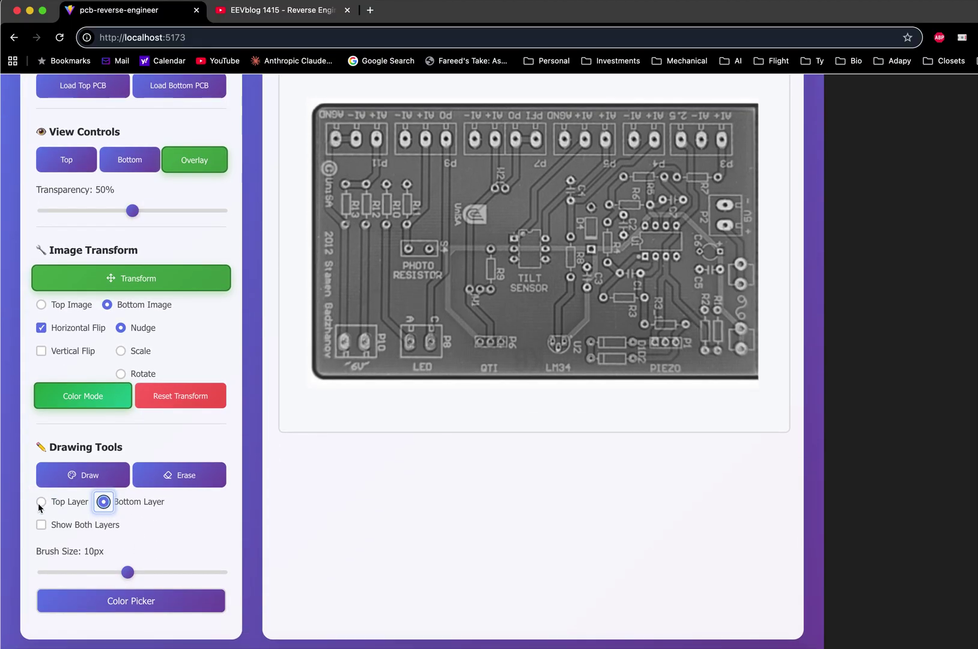
# Target the top layer in Draw mode, shrink the brush, and choose a red brush colour
pyautogui.click(39, 503)
pyautogui.click(86, 479)
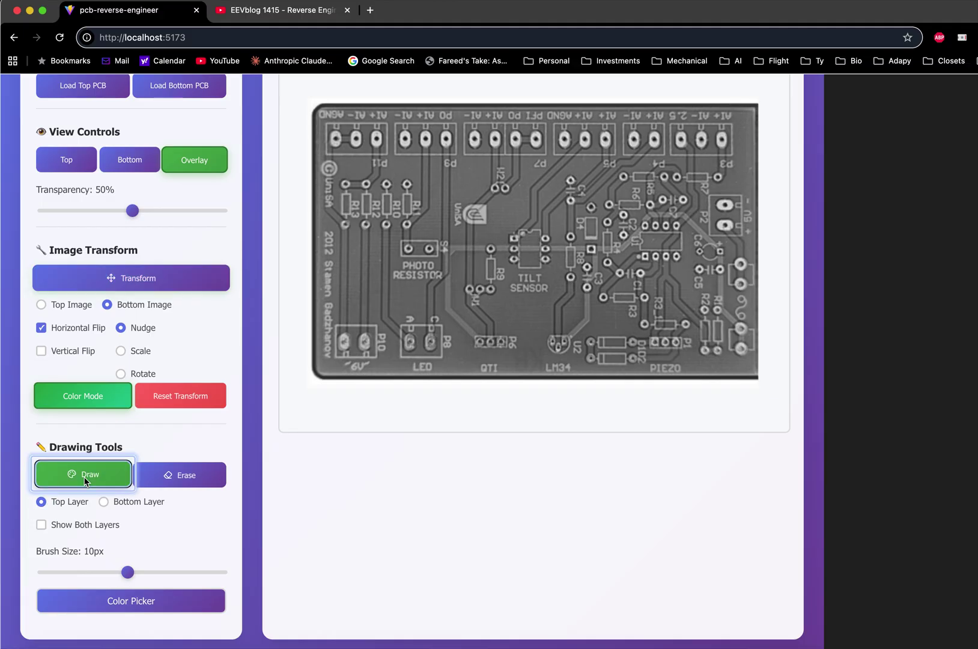
pyautogui.moveTo(130, 575)
pyautogui.mouseDown()
pyautogui.moveTo(74, 575)
pyautogui.moveTo(110, 573)
pyautogui.mouseUp()
pyautogui.click(122, 600)
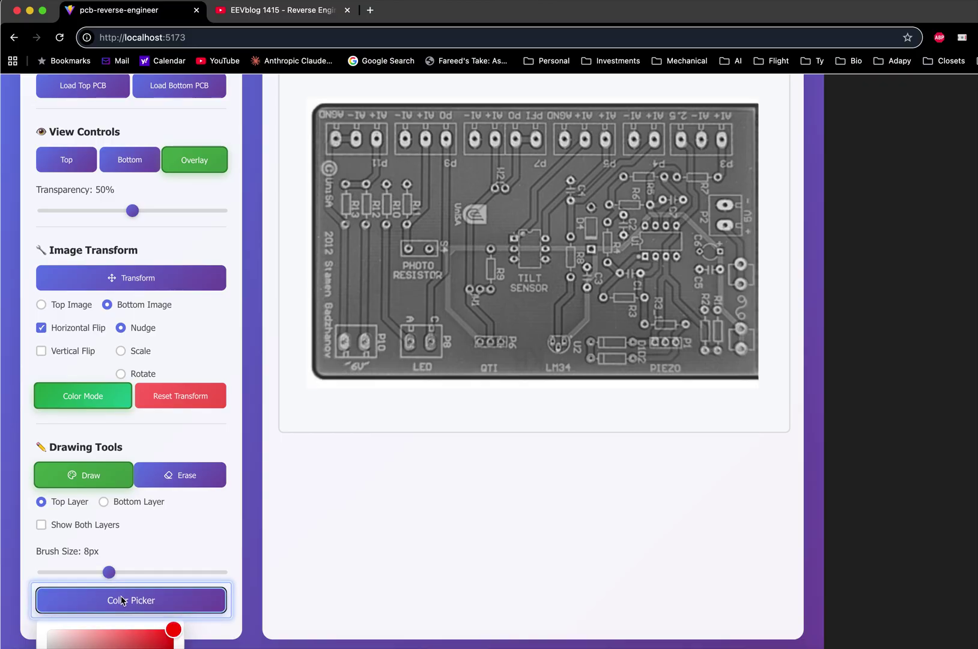
pyautogui.scroll(-2, 122, 598)
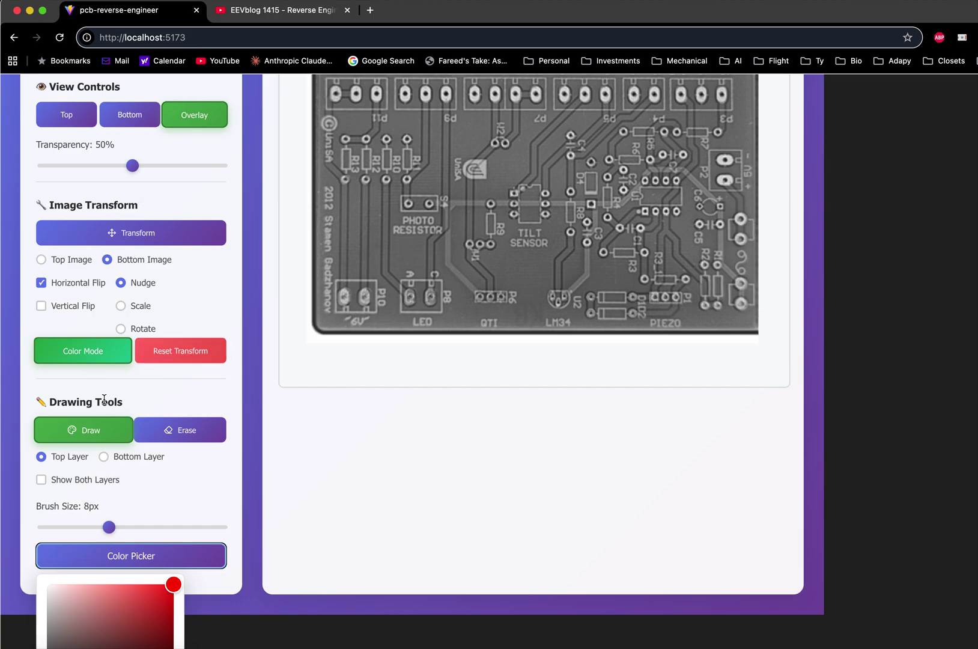
# Draw a red T on the top layer, then target the bottom layer
pyautogui.click(86, 425)
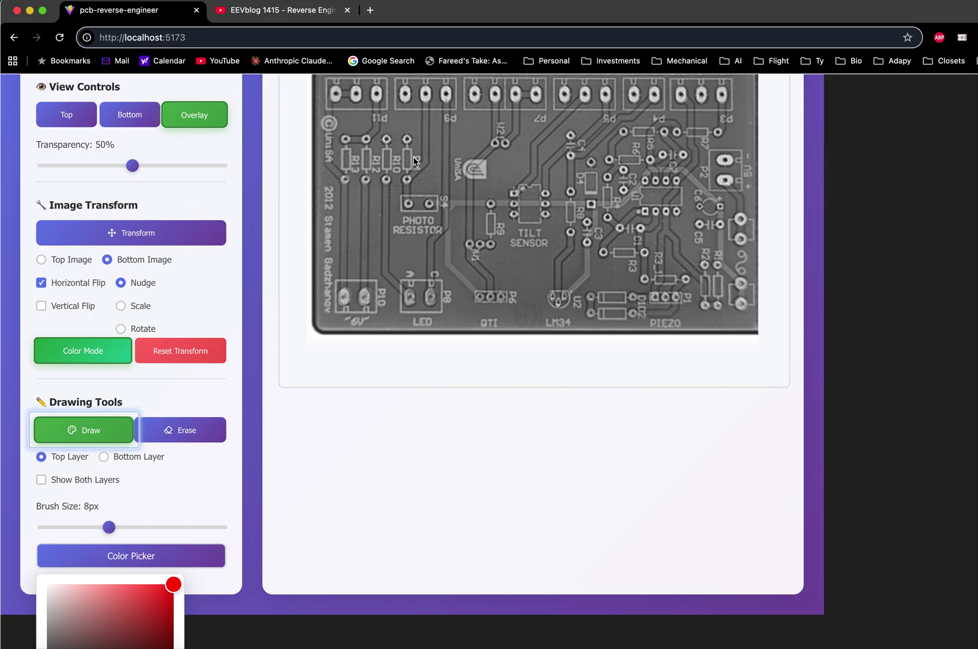
pyautogui.moveTo(410, 243); pyautogui.dragTo(412, 250)
pyautogui.moveTo(369, 150); pyautogui.dragTo(451, 143)
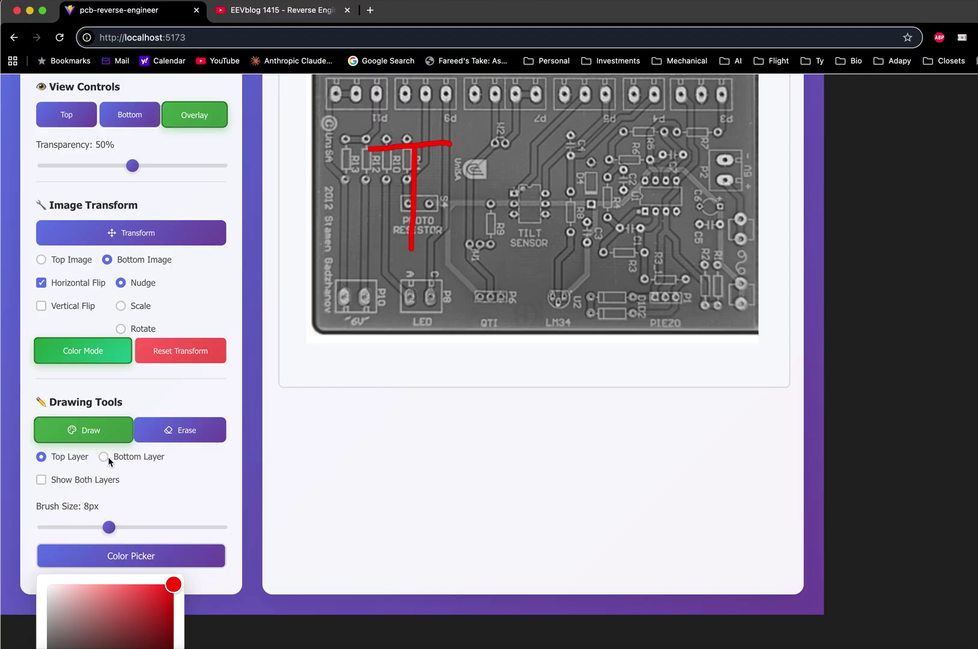
pyautogui.click(103, 457)
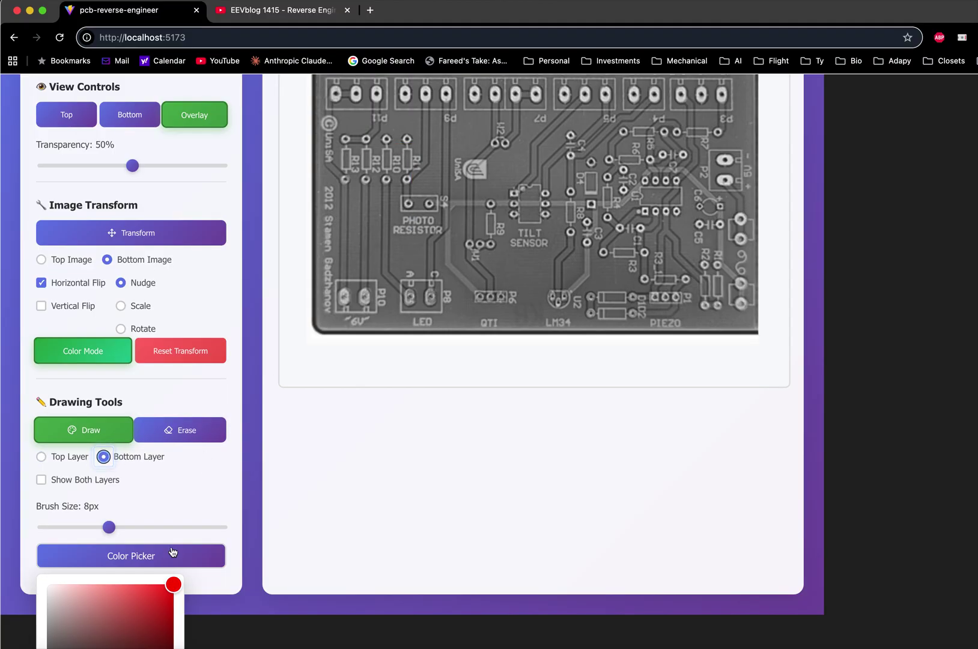
pyautogui.scroll(-2, 133, 613)
# Draw a green B on the bottom layer, then switch drawing back to the top layer
pyautogui.click(90, 643)
pyautogui.moveTo(612, 119); pyautogui.dragTo(603, 203)
pyautogui.moveTo(607, 124)
pyautogui.mouseDown()
pyautogui.moveTo(643, 121)
pyautogui.moveTo(654, 140)
pyautogui.moveTo(605, 161)
pyautogui.moveTo(661, 168)
pyautogui.moveTo(633, 196)
pyautogui.moveTo(595, 209)
pyautogui.mouseUp()
pyautogui.scroll(2, 553, 194)
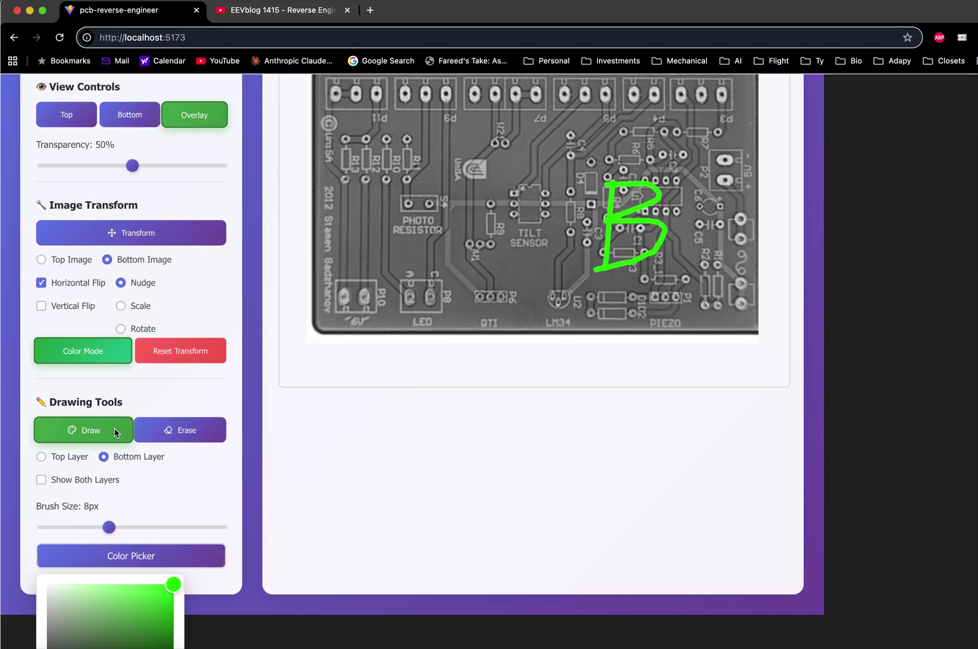
pyautogui.click(41, 458)
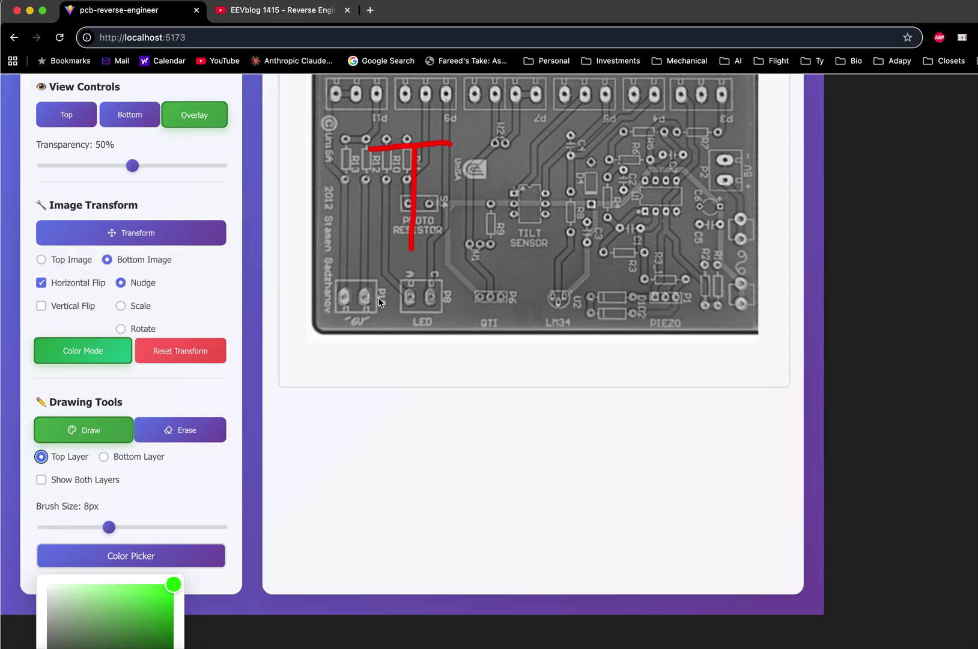
# On the top layer, erase the red T, draw a test green stroke, and erase it
pyautogui.click(41, 457)
pyautogui.click(180, 430)
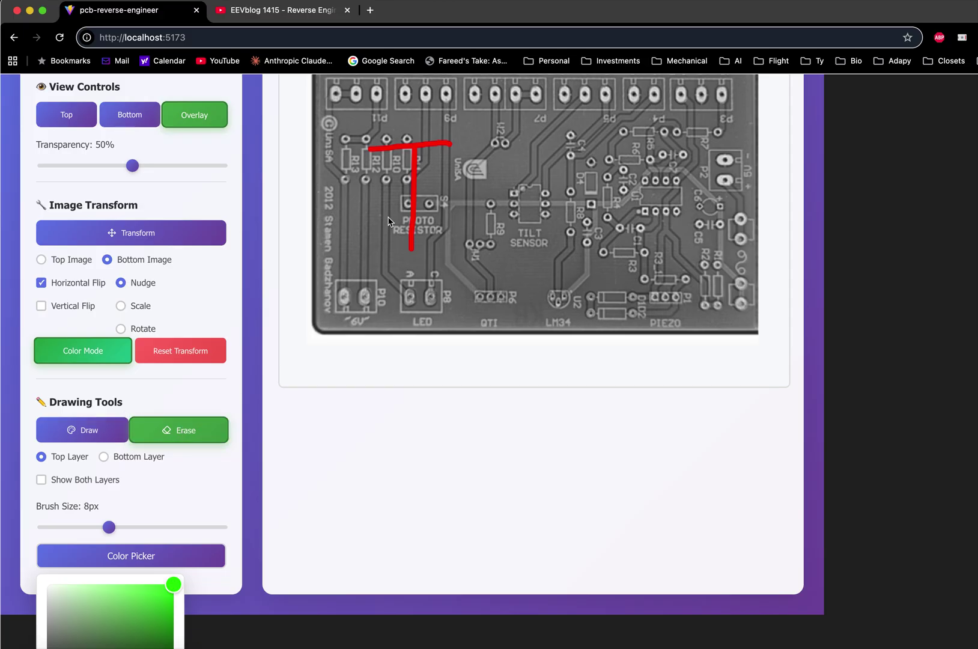
pyautogui.moveTo(389, 221); pyautogui.dragTo(439, 205)
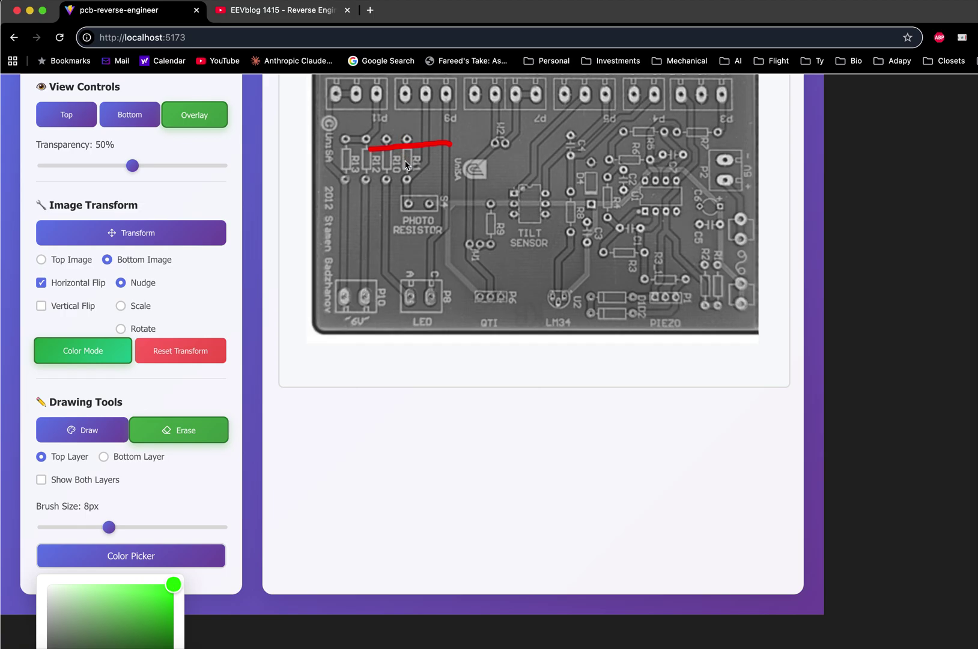
pyautogui.click(178, 430)
pyautogui.moveTo(418, 177); pyautogui.dragTo(402, 138)
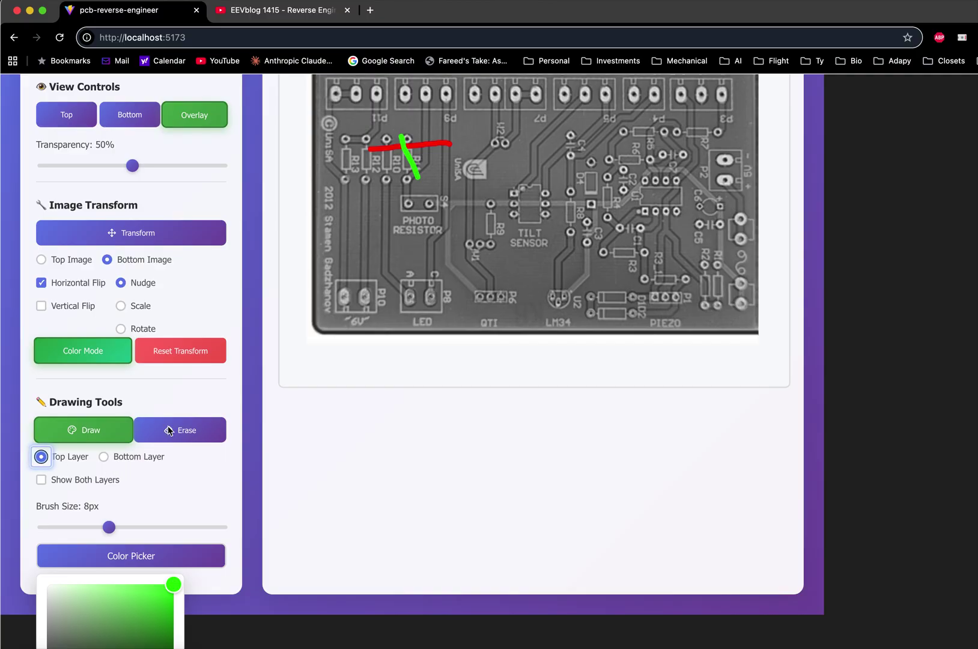
pyautogui.click(183, 431)
pyautogui.moveTo(395, 190)
pyautogui.mouseDown()
pyautogui.moveTo(438, 148)
pyautogui.moveTo(401, 134)
pyautogui.moveTo(425, 155)
pyautogui.mouseUp()
# On the bottom layer, extend the B into an R, erase all green strokes, then target the top layer
pyautogui.click(104, 458)
pyautogui.click(181, 434)
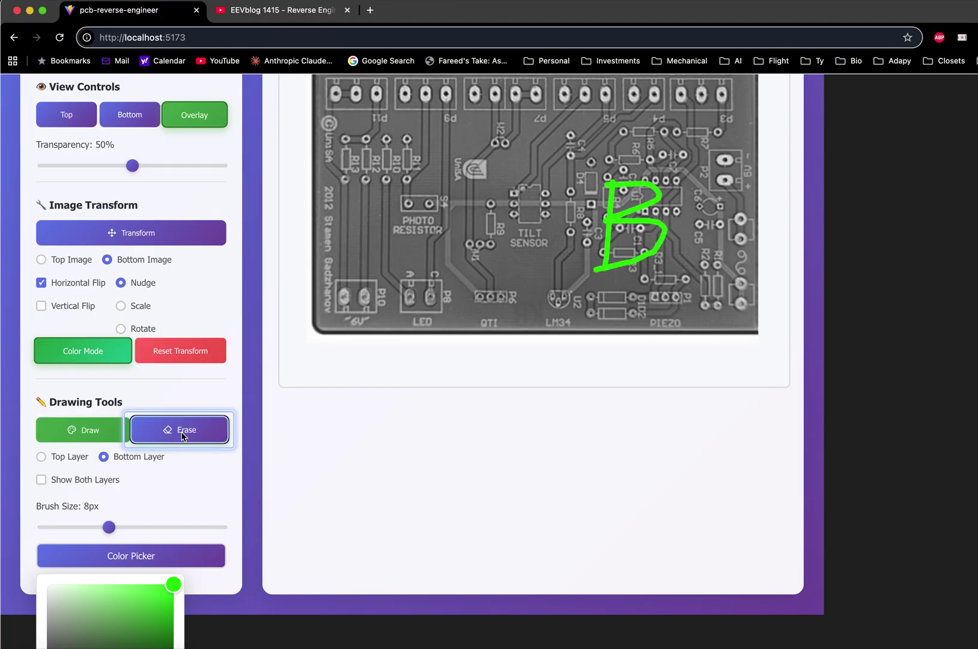
pyautogui.click(660, 273)
pyautogui.moveTo(642, 264); pyautogui.dragTo(633, 254)
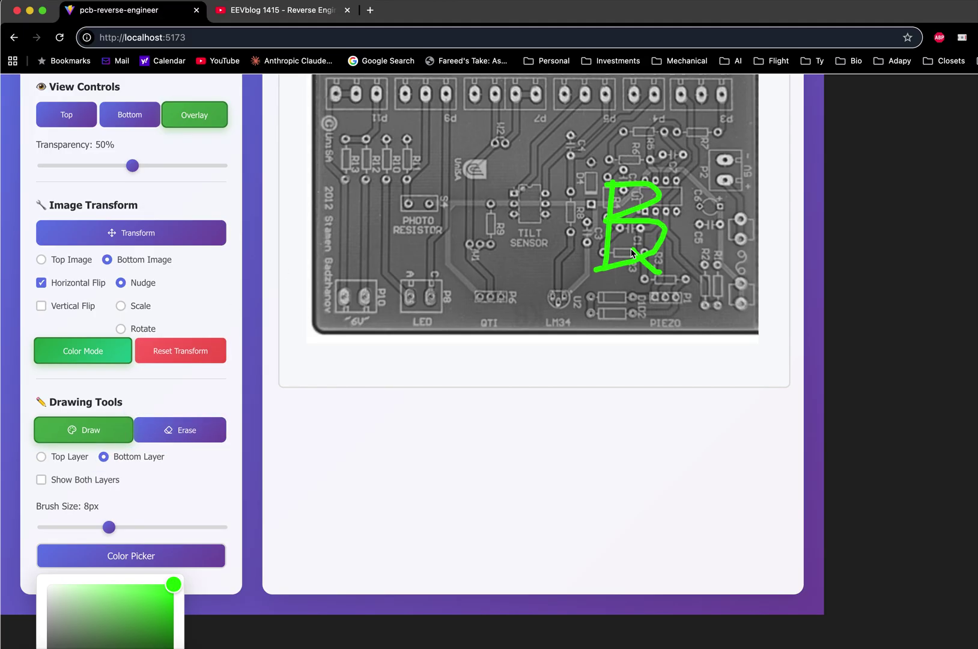
pyautogui.click(201, 425)
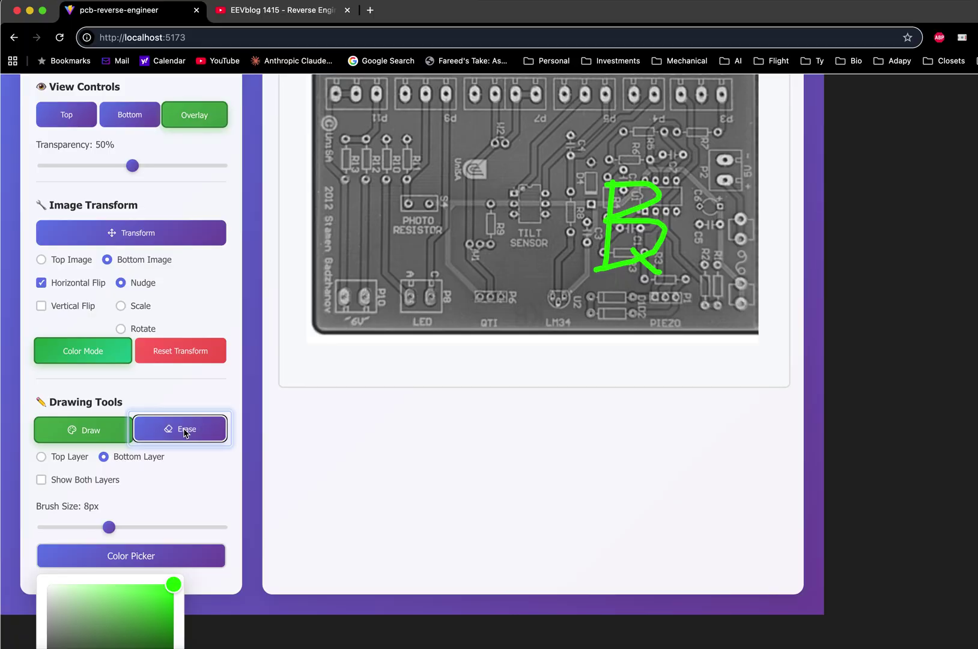
pyautogui.click(643, 241)
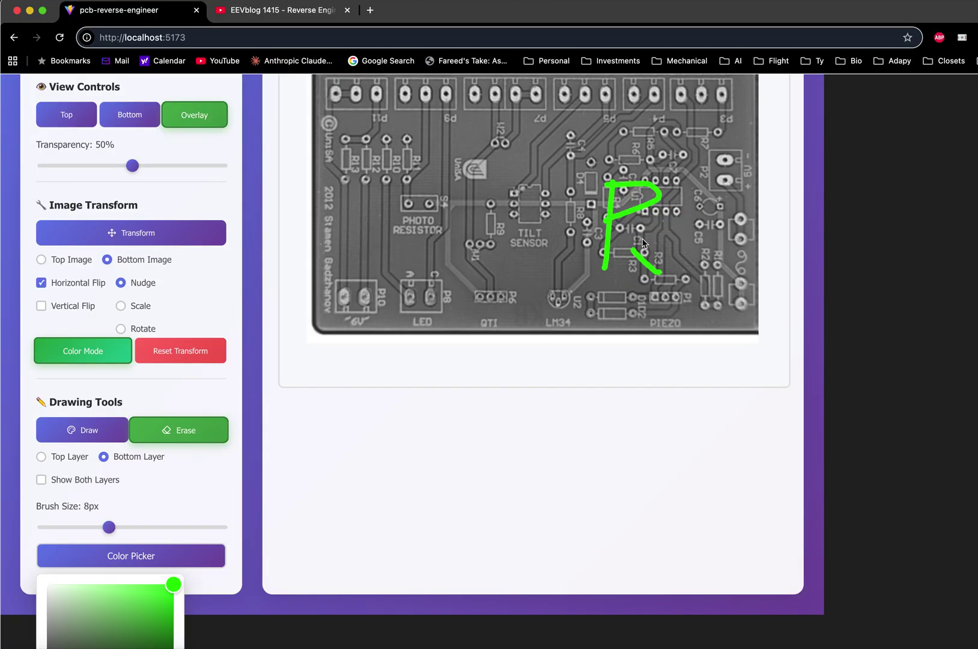
pyautogui.moveTo(664, 254); pyautogui.dragTo(637, 204)
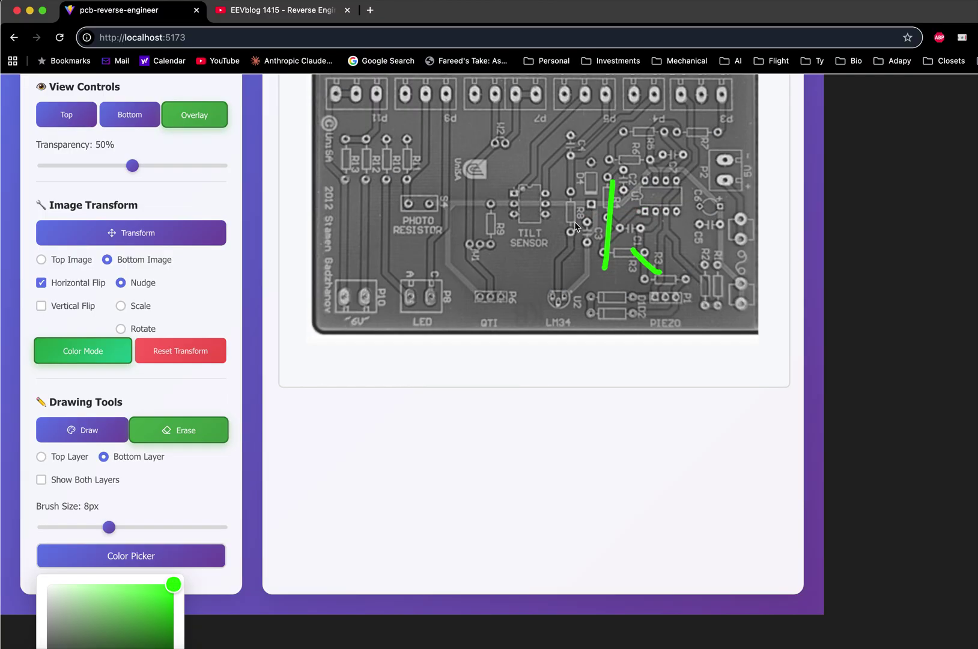
pyautogui.moveTo(609, 284)
pyautogui.mouseDown()
pyautogui.moveTo(653, 262)
pyautogui.moveTo(625, 258)
pyautogui.mouseUp()
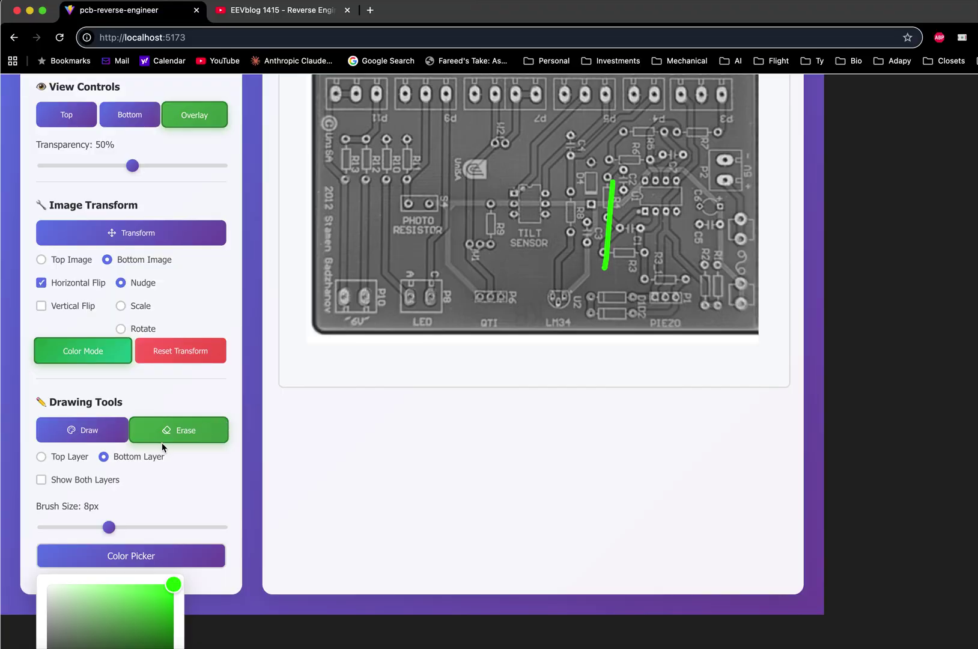
pyautogui.click(173, 430)
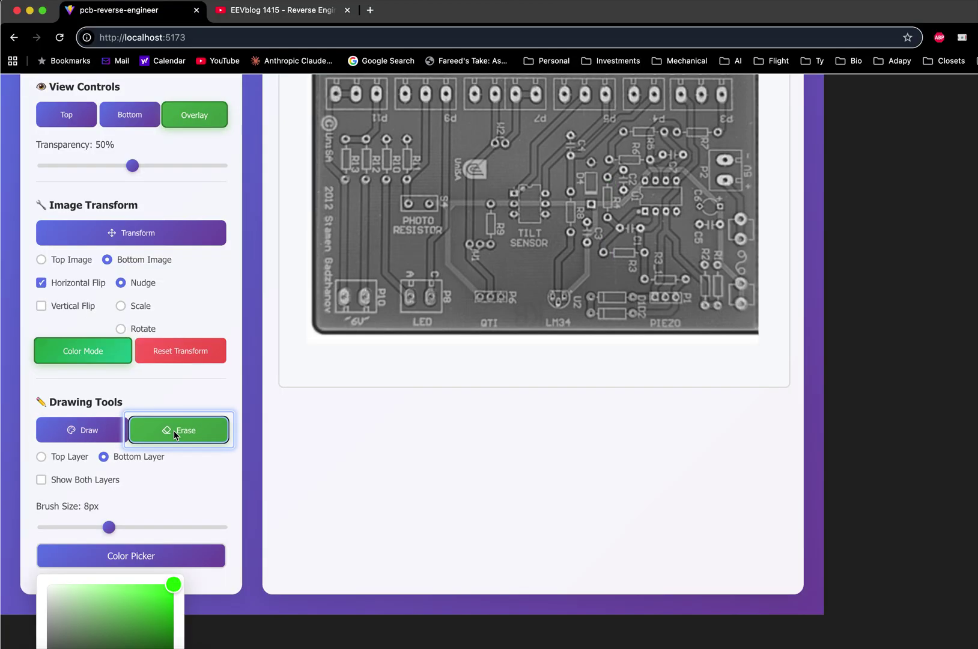
pyautogui.click(42, 458)
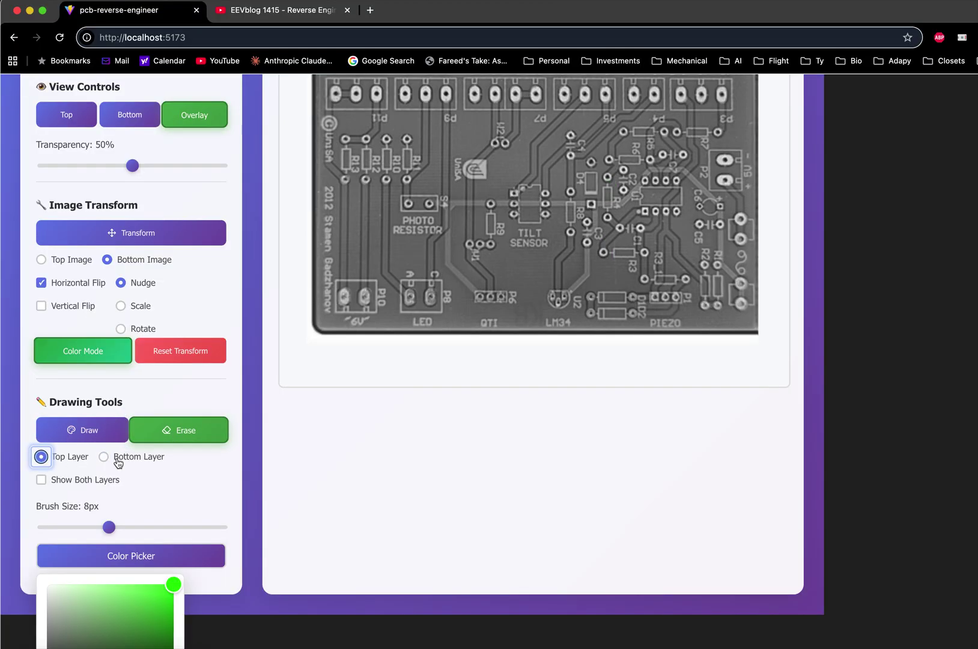
pyautogui.scroll(3, 179, 495)
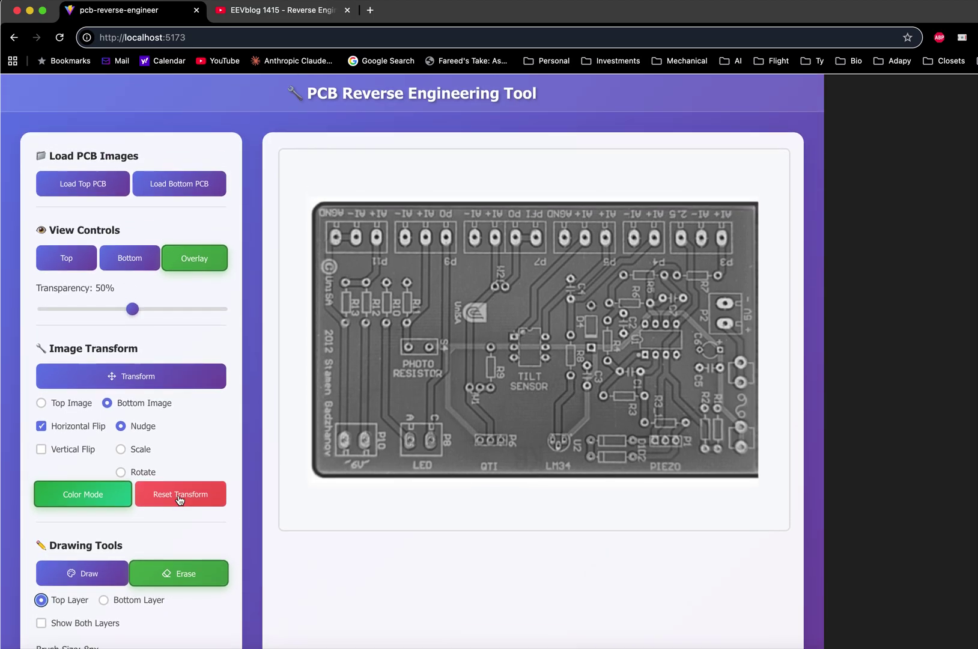
pyautogui.click(179, 497)
pyautogui.click(187, 308)
pyautogui.click(78, 309)
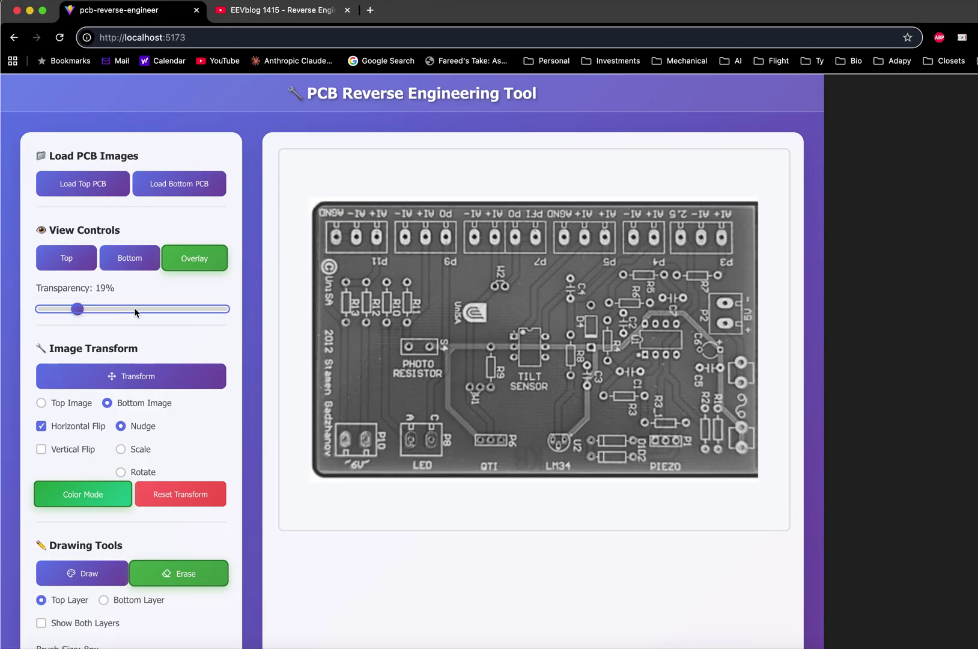
pyautogui.doubleClick(75, 309)
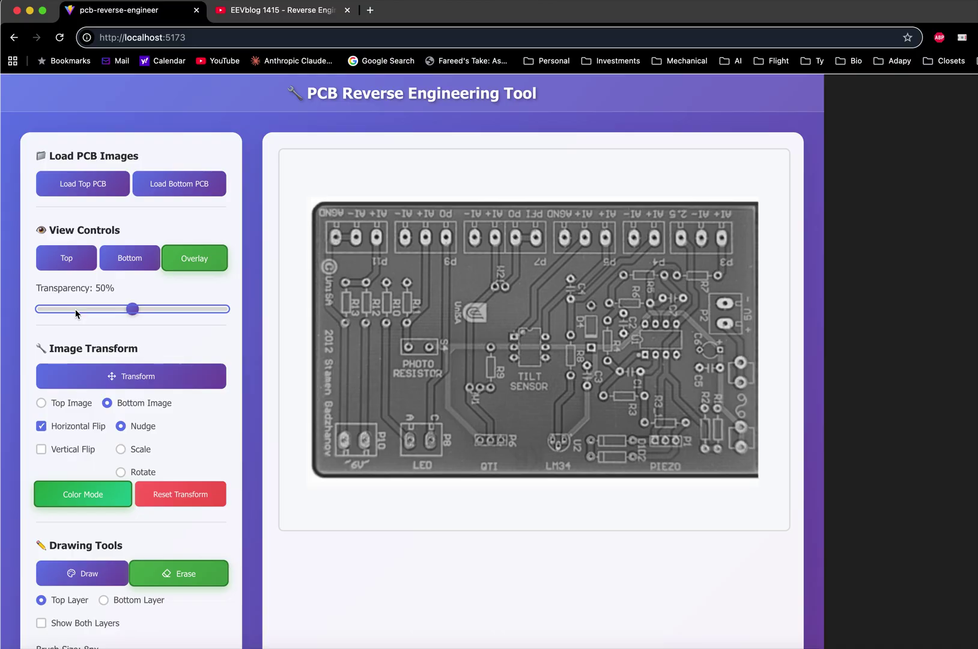